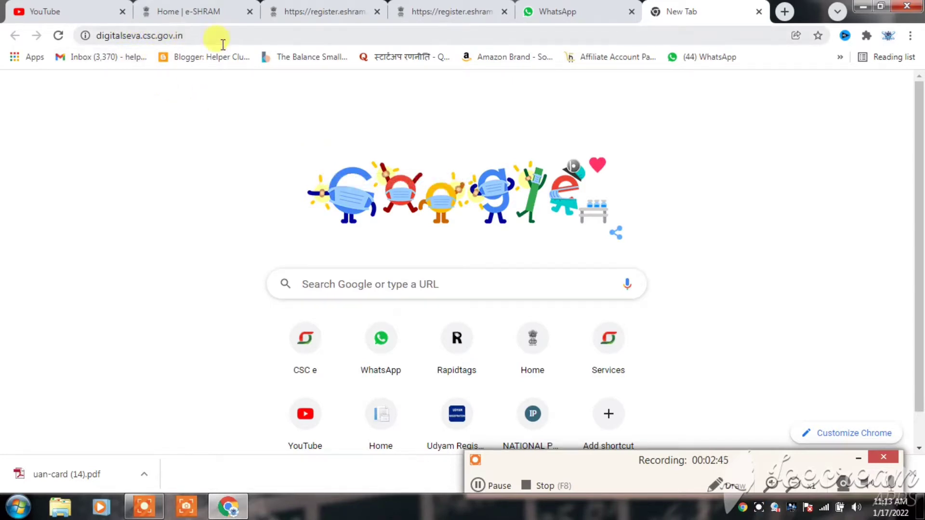
# - Go to digitalseva.csc.gov.in and log in with the CSC operator account
pyautogui.click(484, 488)
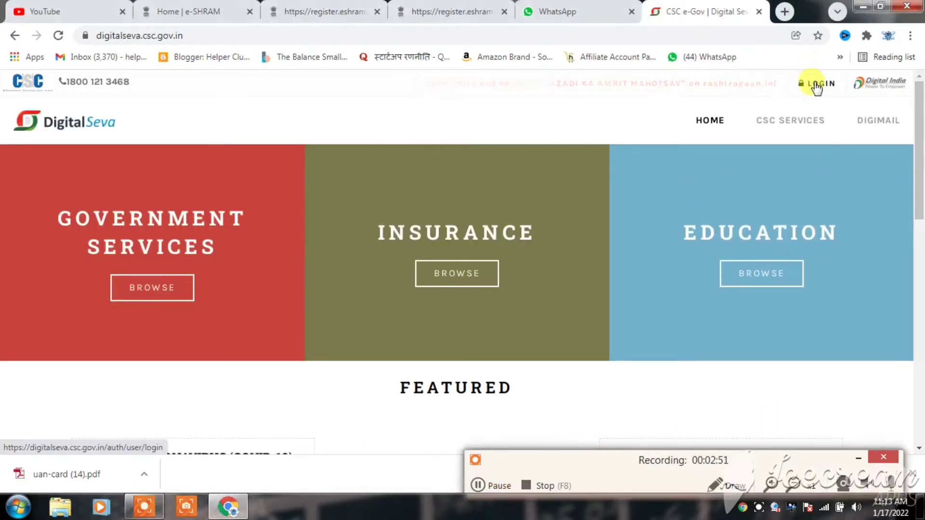
pyautogui.click(816, 86)
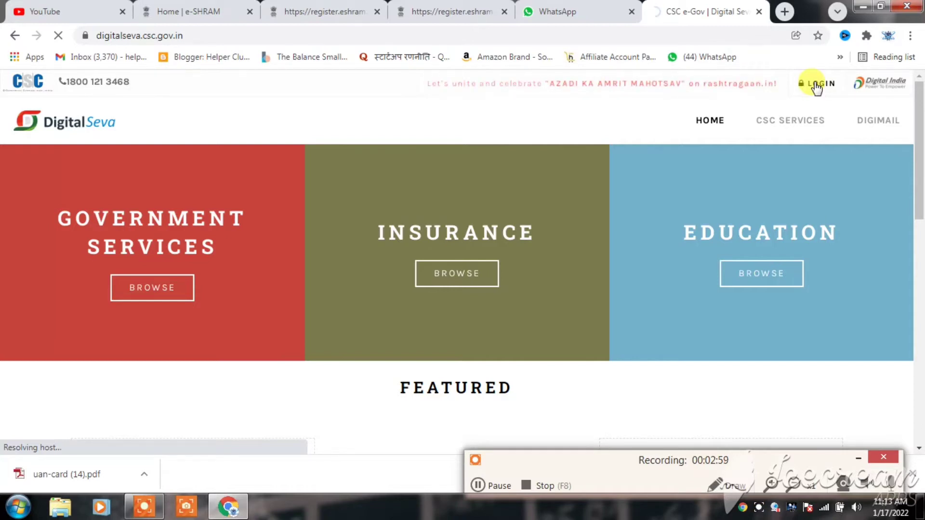
pyautogui.click(496, 482)
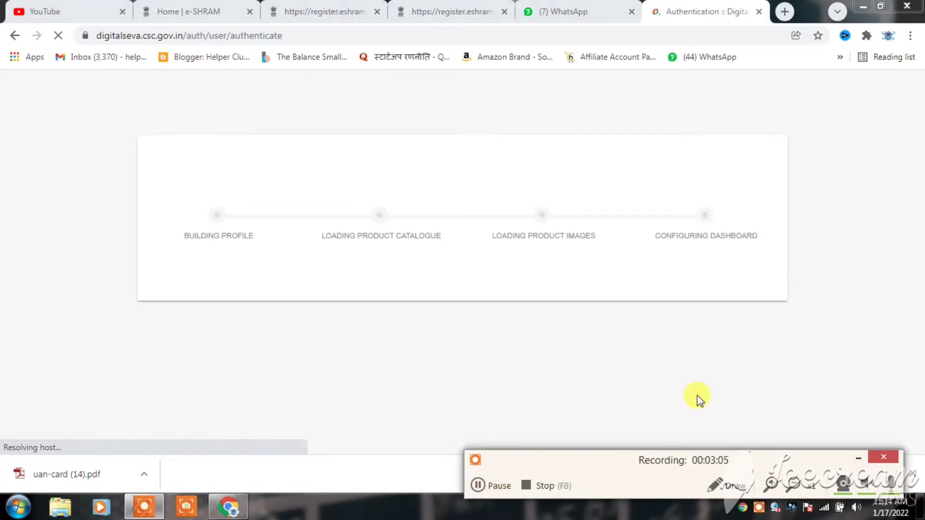
# - Search the CSC services for 'ESHR' and launch the EShram-NDUW Registration service
pyautogui.click(484, 487)
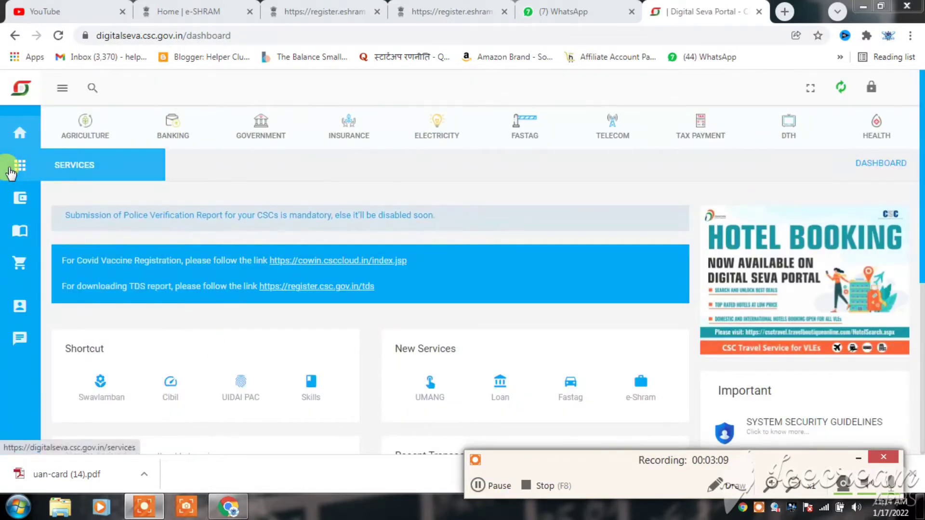
pyautogui.click(17, 168)
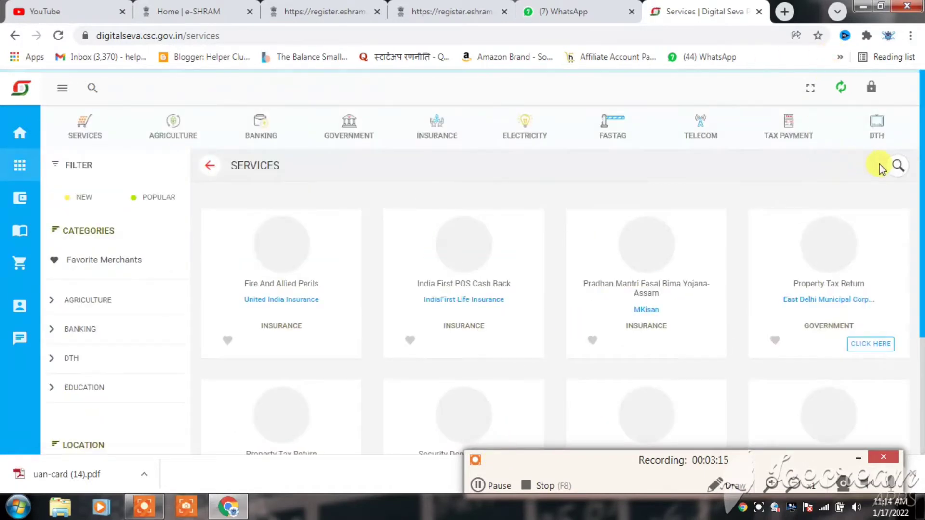
pyautogui.click(897, 166)
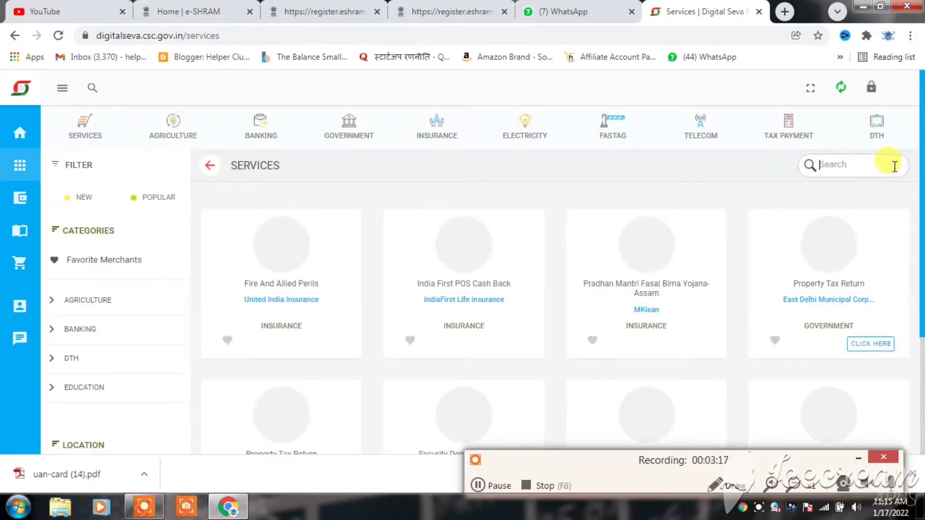
pyautogui.write('ESHR')
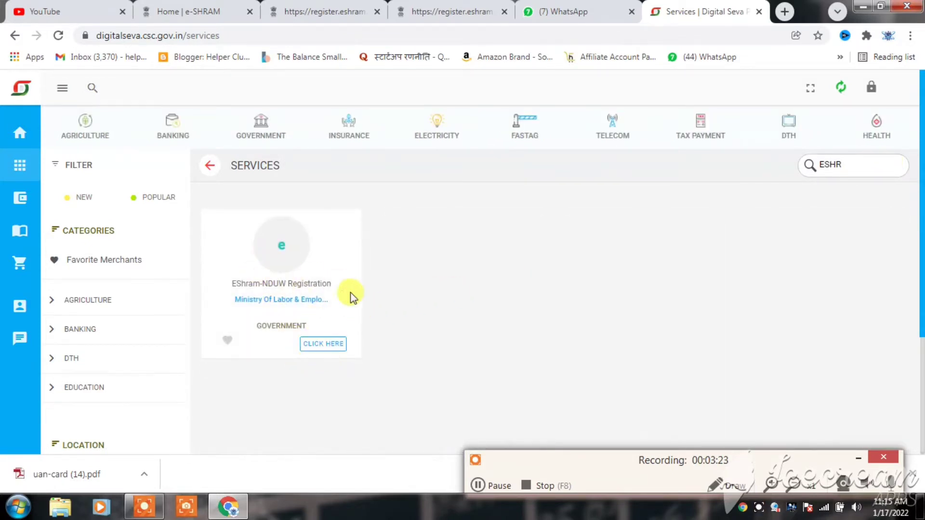
pyautogui.click(335, 353)
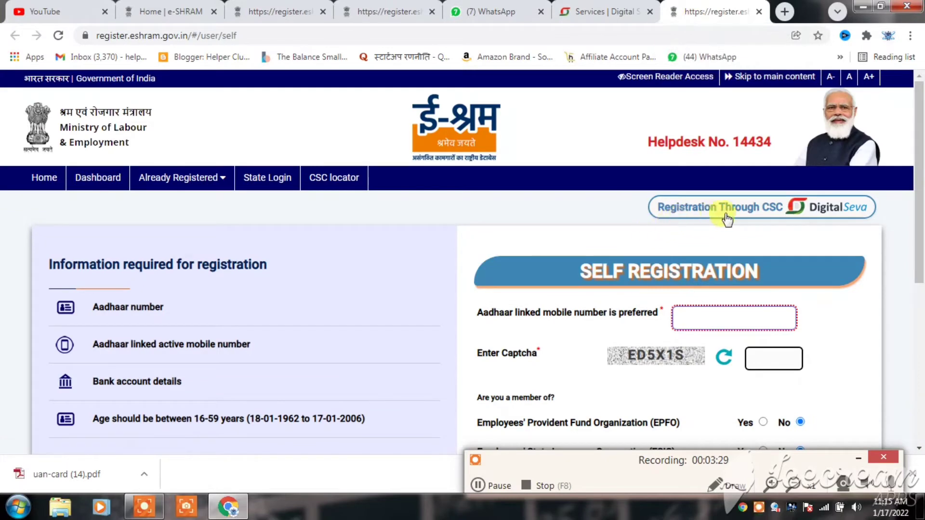
# - Choose Registration Through CSC, then start a new UW REGISTER worker registration
pyautogui.click(776, 208)
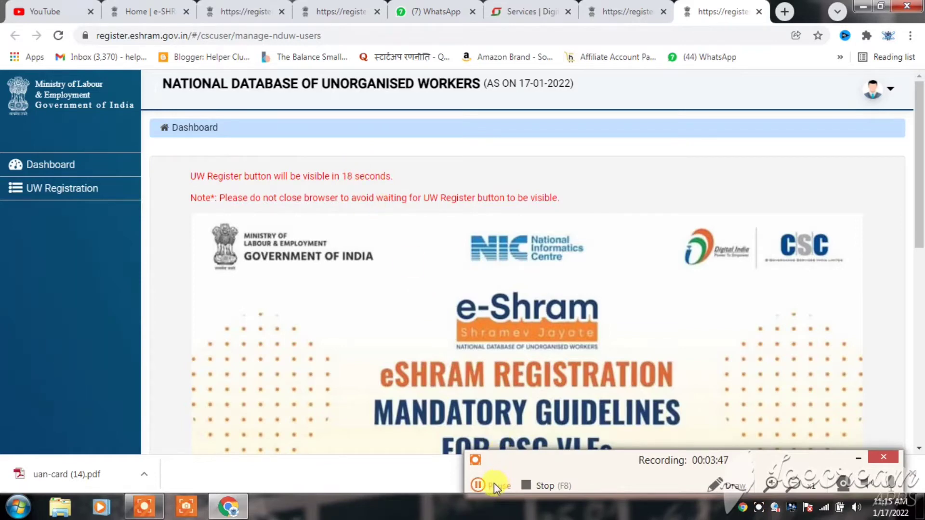
pyautogui.click(482, 486)
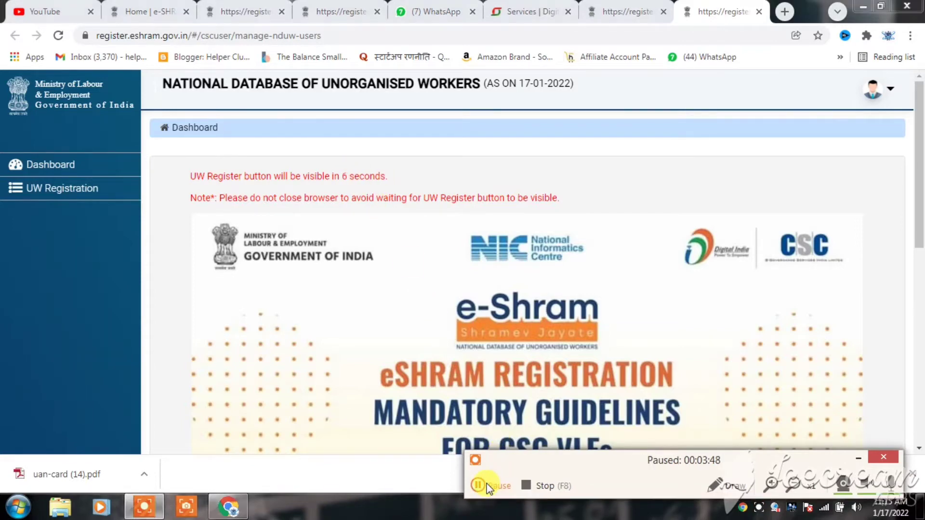
pyautogui.click(482, 485)
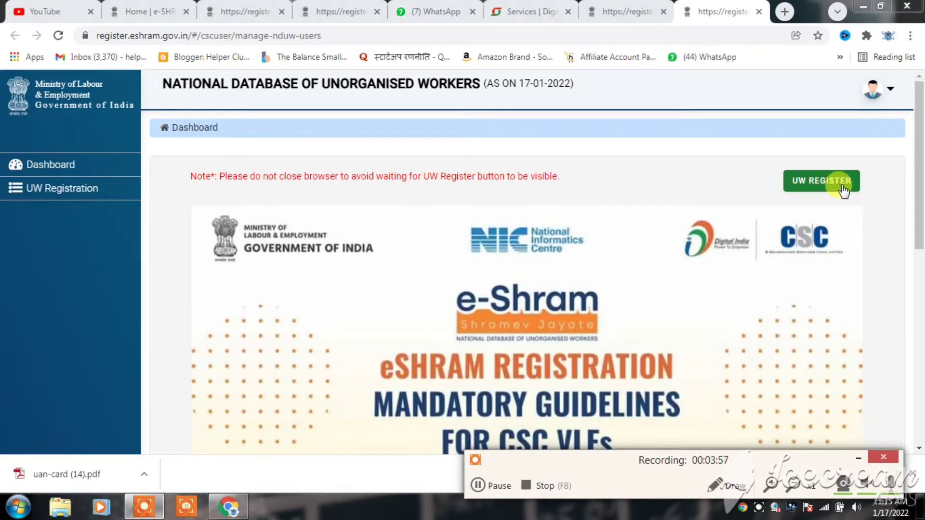
pyautogui.click(803, 183)
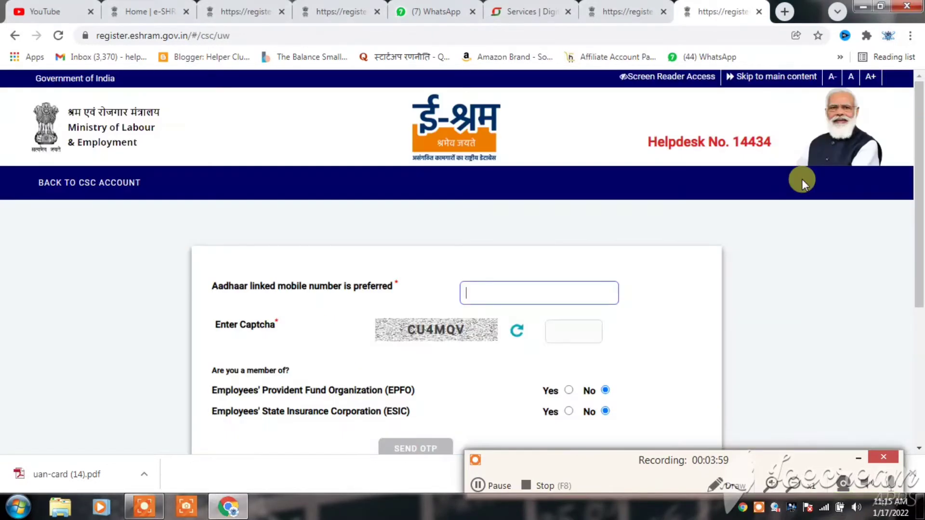
# - Enter the worker's mobile number and captcha RN5TM, then request an OTP
pyautogui.moveTo(922, 193); pyautogui.dragTo(923, 248)
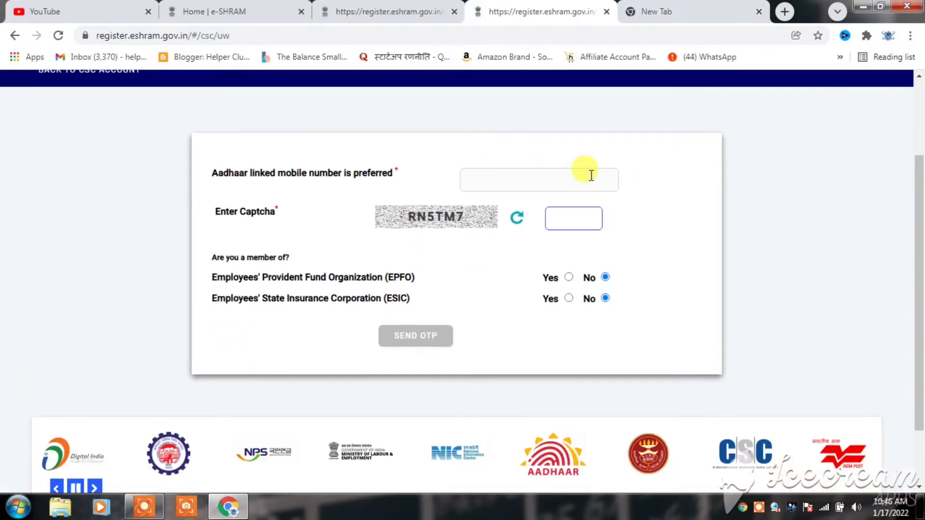
pyautogui.click(575, 172)
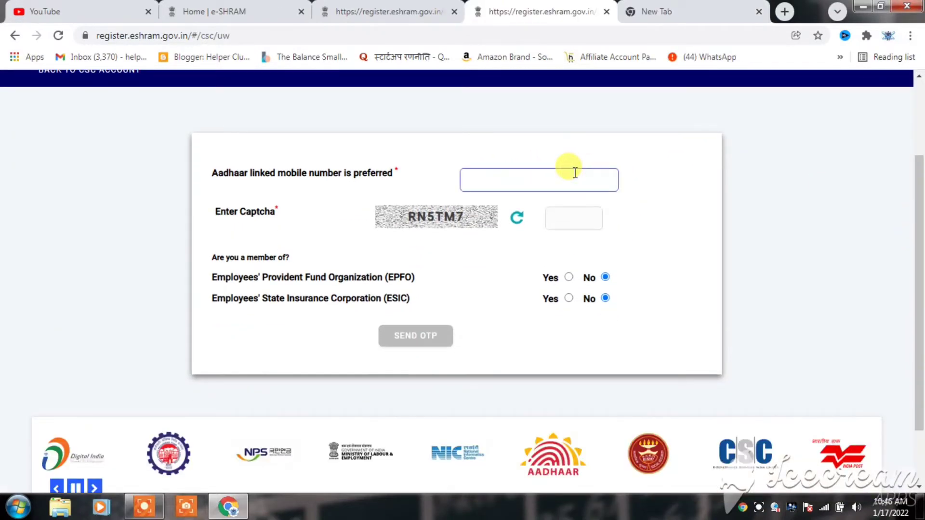
pyautogui.click(582, 218)
pyautogui.write('RN')
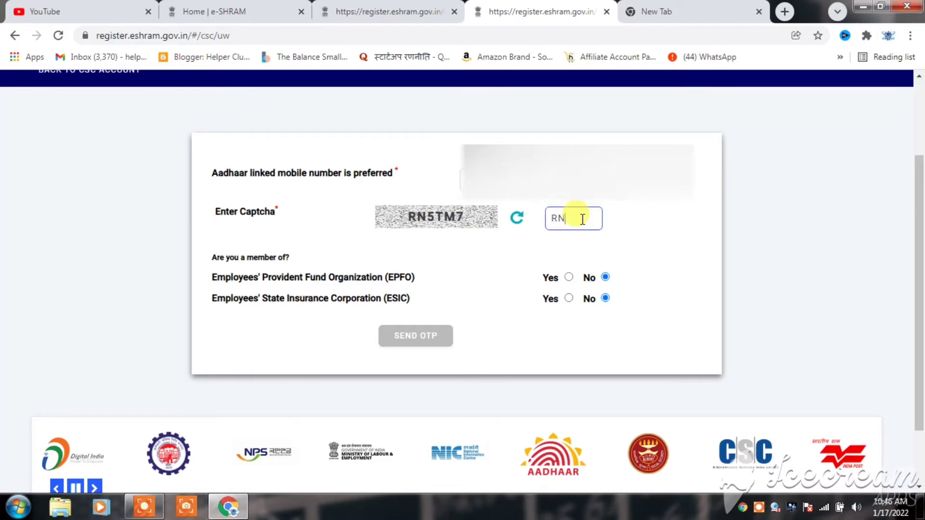
pyautogui.write('5TM7')
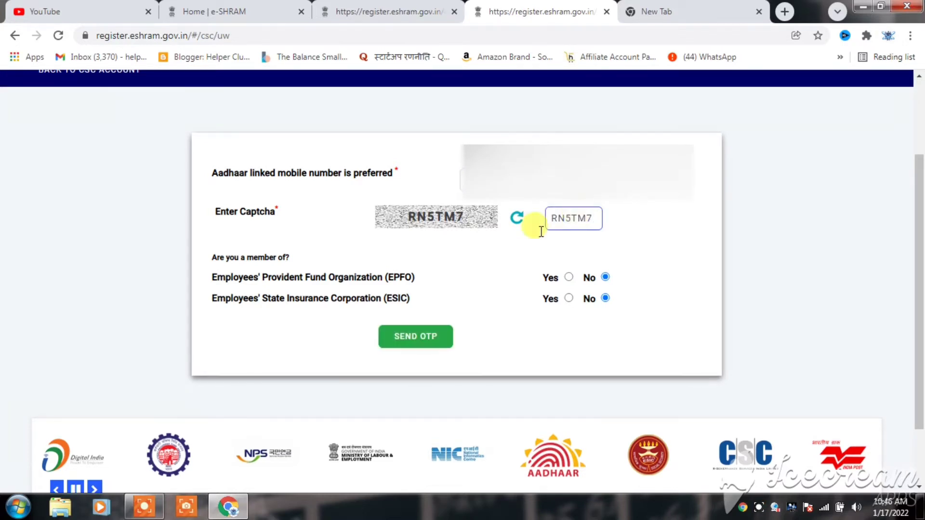
pyautogui.click(424, 335)
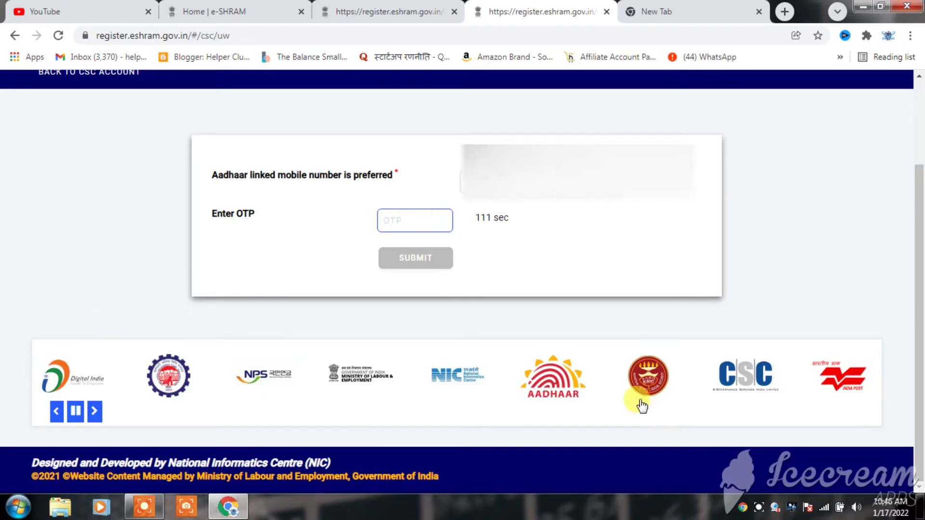
# - Enter the OTP received on the mobile and submit it for verification
pyautogui.click(758, 507)
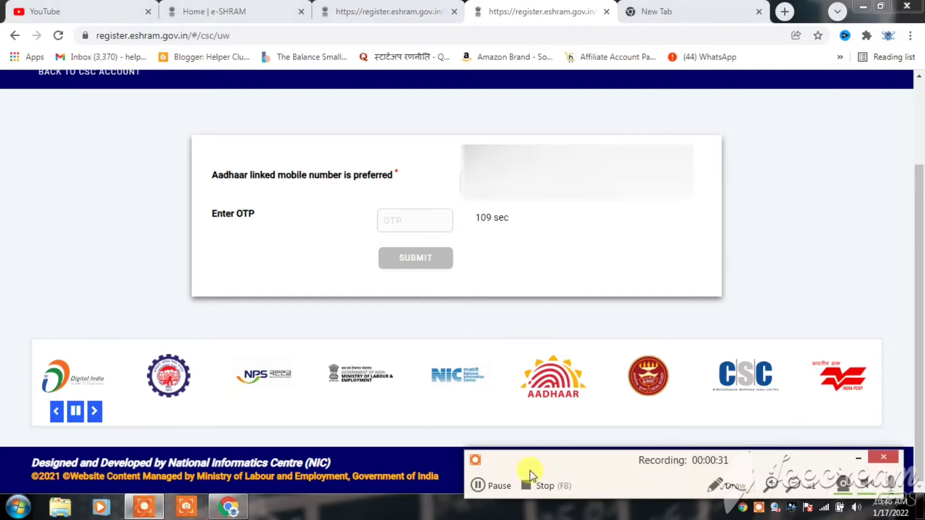
pyautogui.click(487, 479)
pyautogui.click(404, 222)
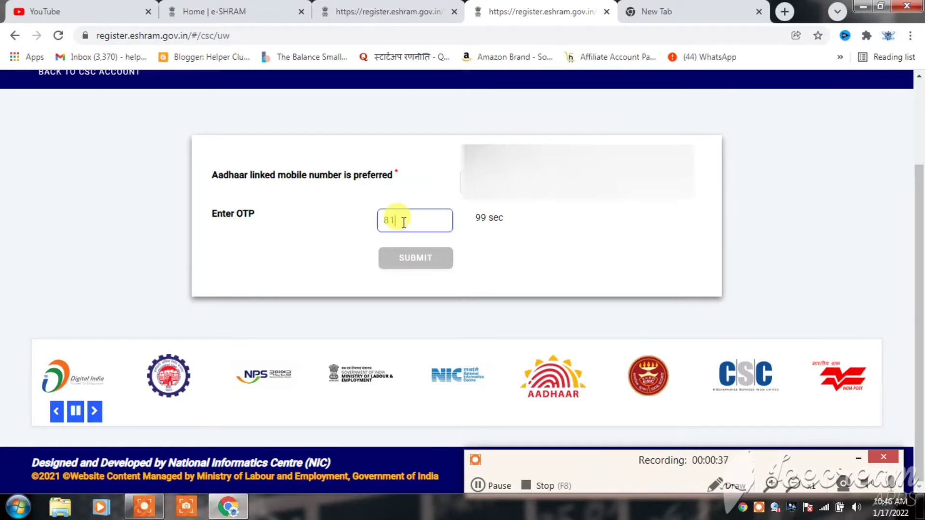
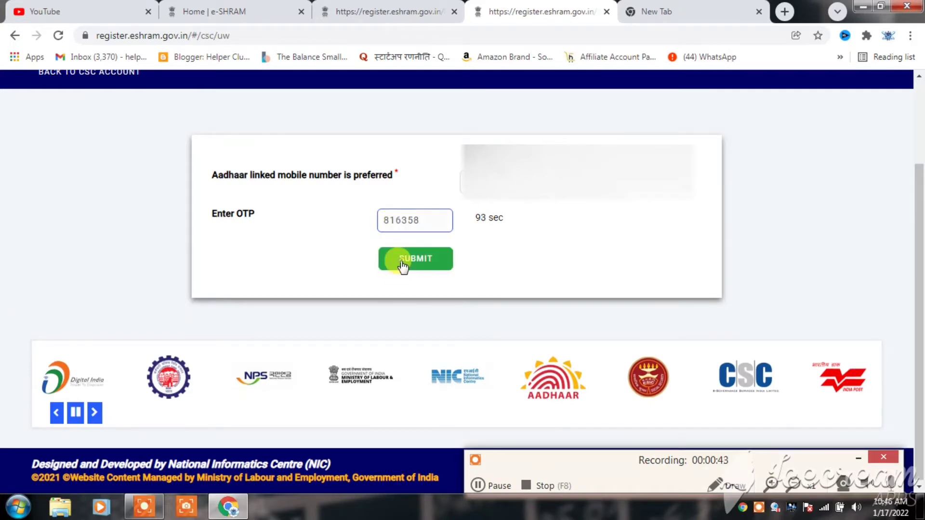
pyautogui.click(402, 263)
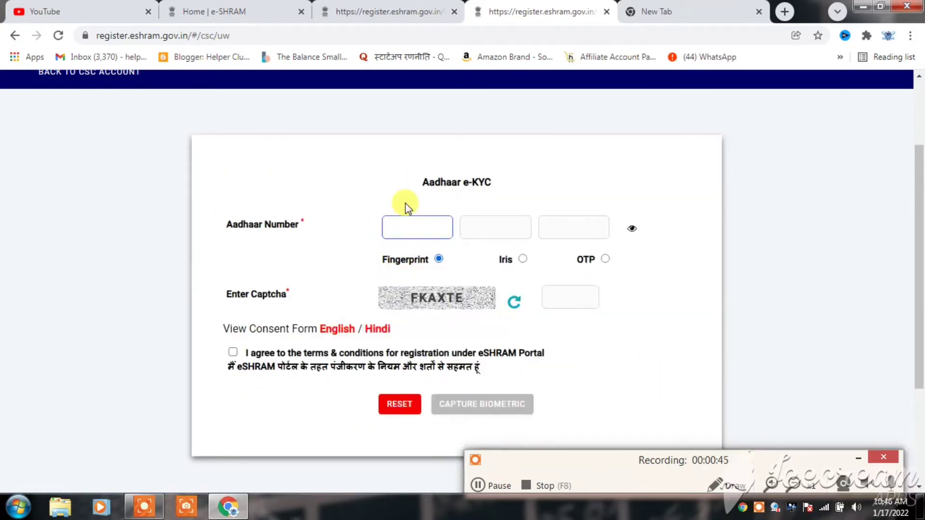
# - Enter the worker's Aadhaar number, choose OTP verification, fill the captcha and accept the terms
pyautogui.click(415, 228)
pyautogui.write('••')
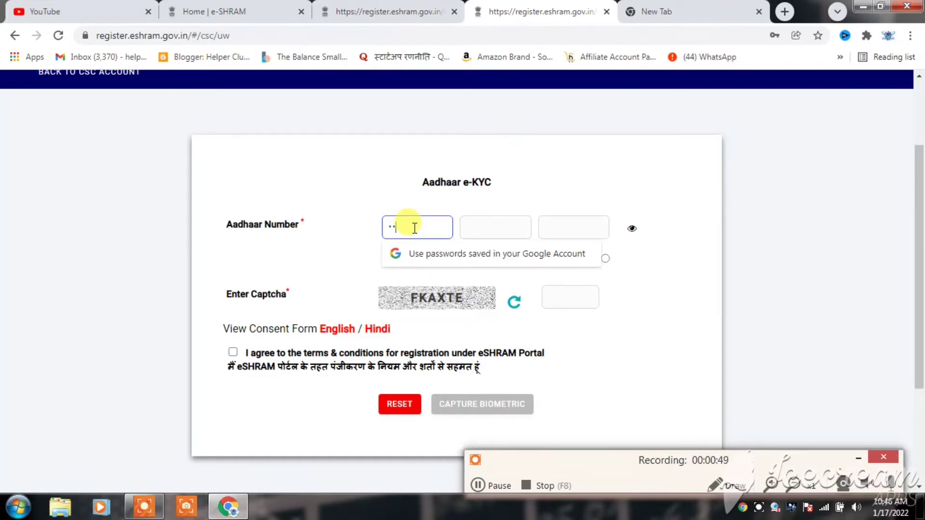
pyautogui.write('•••')
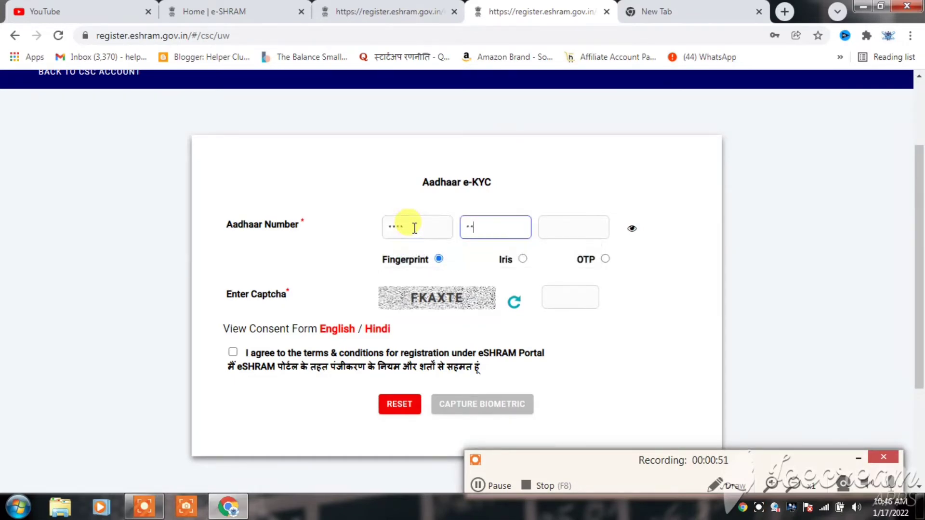
pyautogui.write('••')
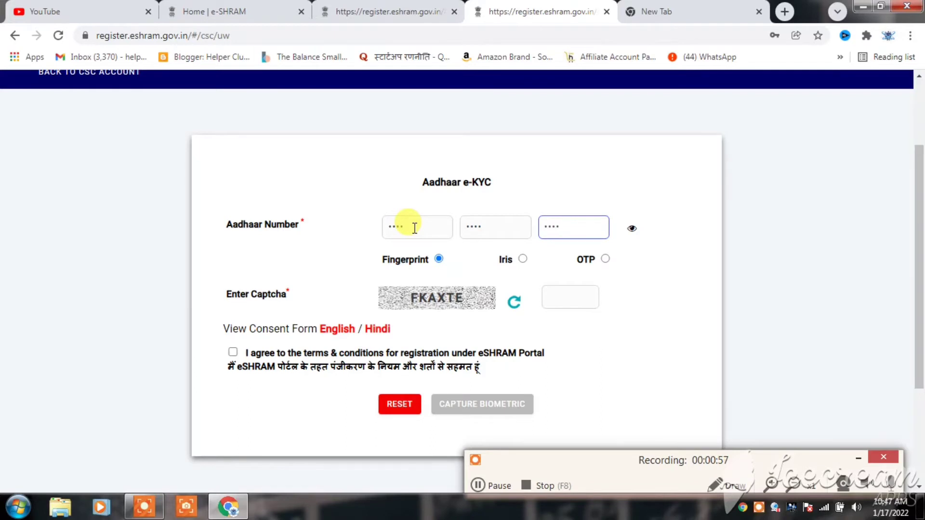
pyautogui.click(605, 259)
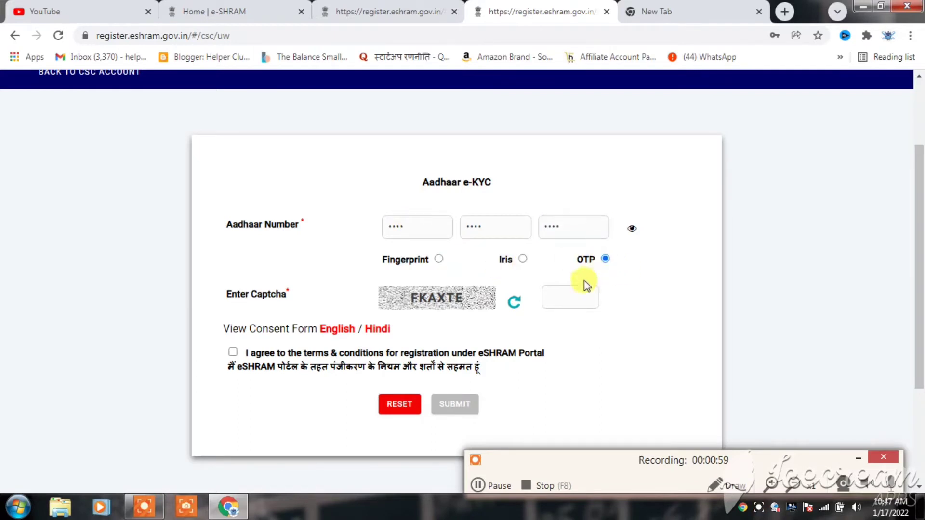
pyautogui.click(575, 296)
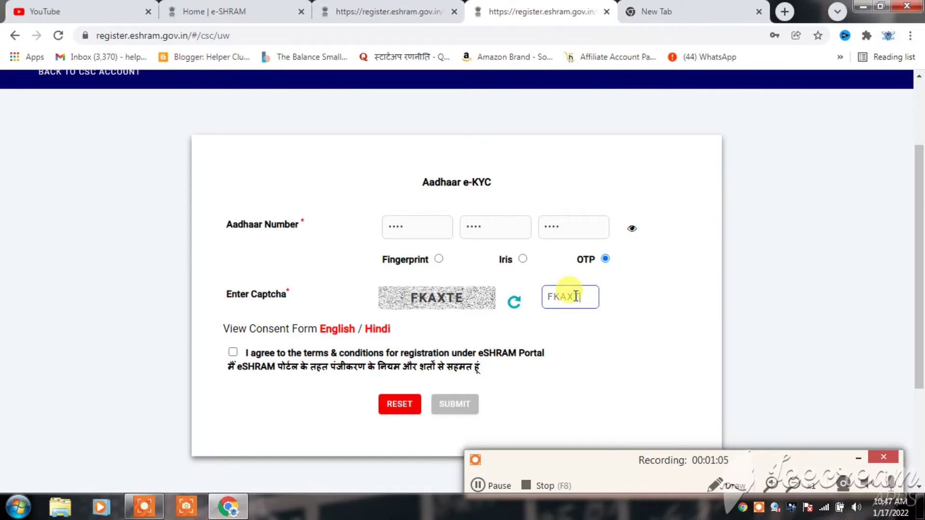
pyautogui.click(231, 354)
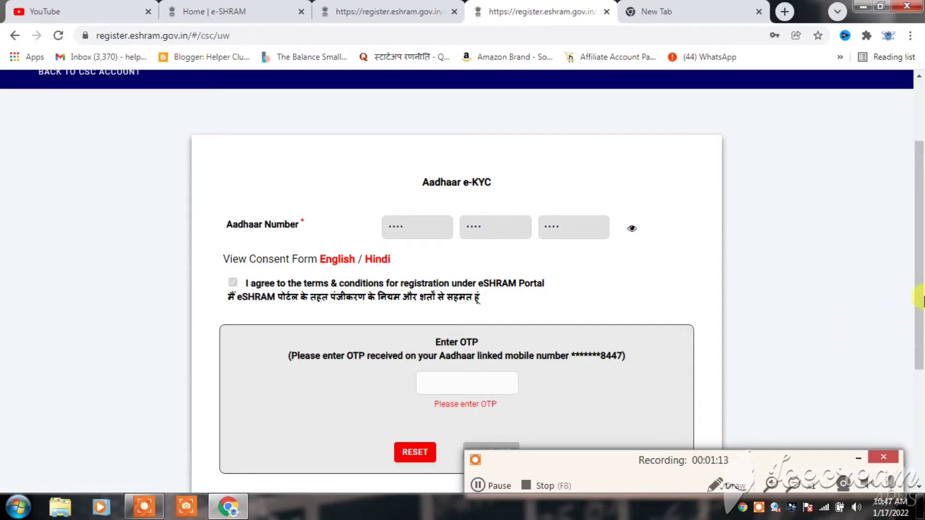
# - Enter the OTP sent to the Aadhaar-linked mobile and validate it
pyautogui.moveTo(919, 295); pyautogui.dragTo(919, 344)
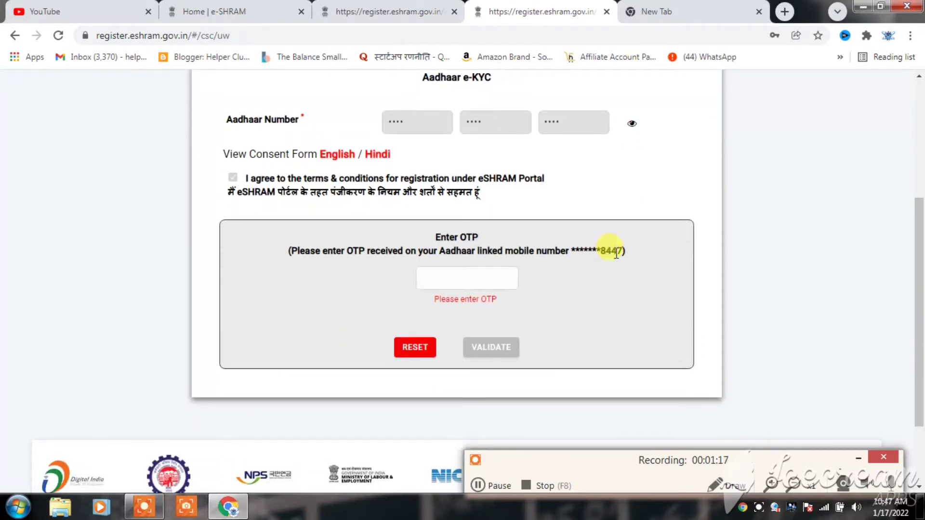
pyautogui.click(449, 275)
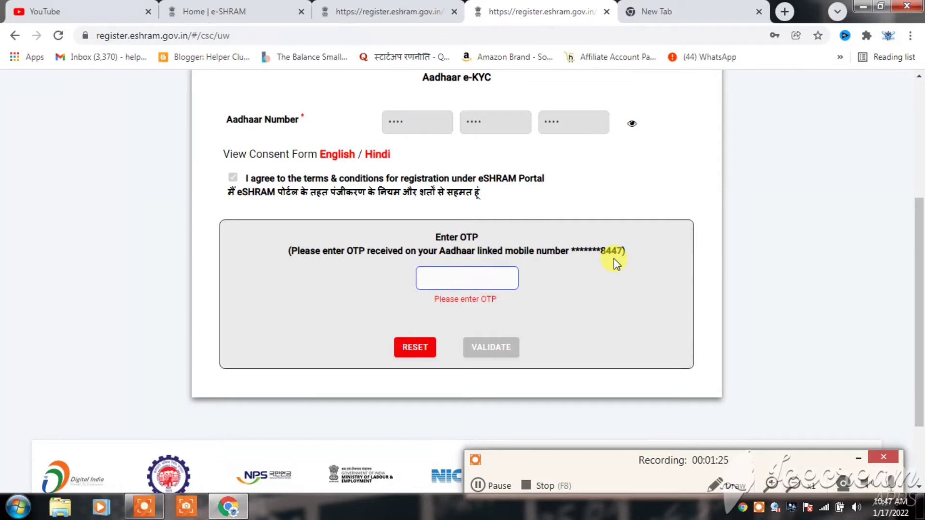
pyautogui.click(479, 482)
pyautogui.click(479, 484)
pyautogui.click(467, 273)
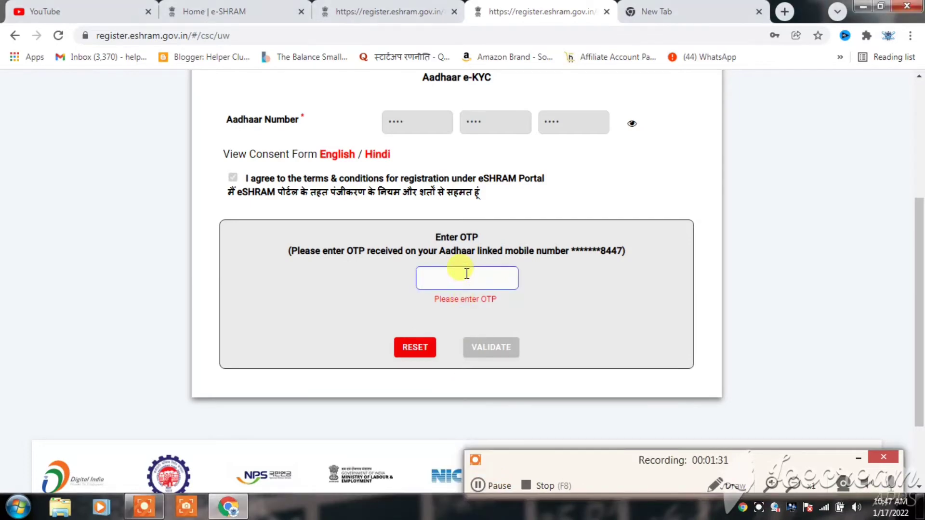
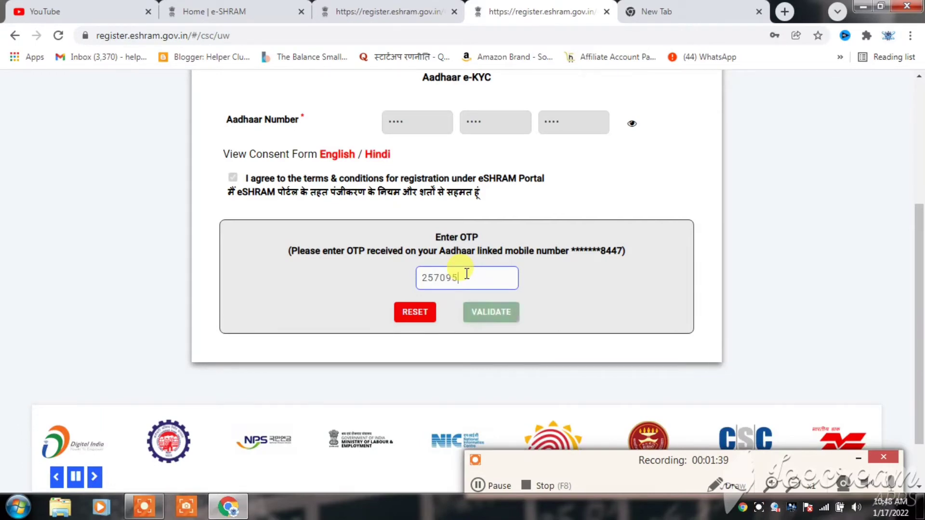
pyautogui.click(486, 311)
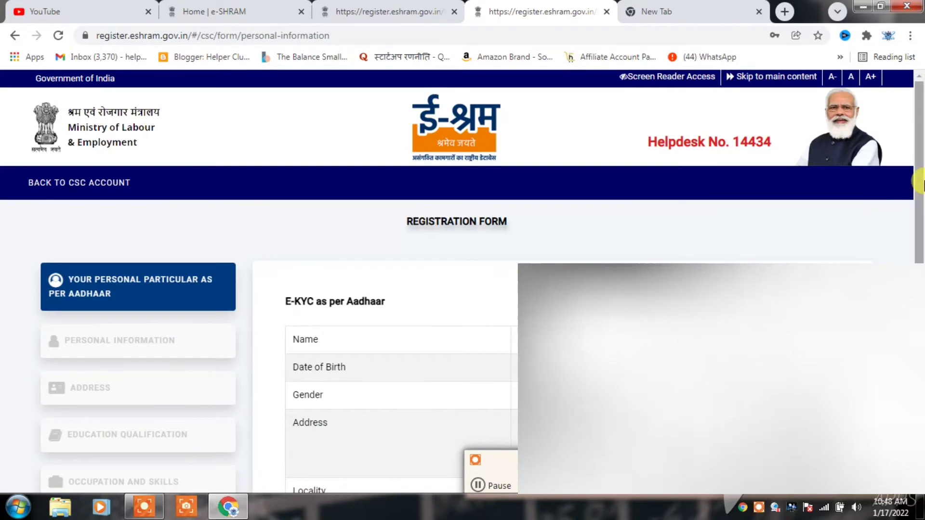
# - Review the Aadhaar e-KYC details and continue to entering the worker's other details
pyautogui.moveTo(920, 181); pyautogui.dragTo(920, 324)
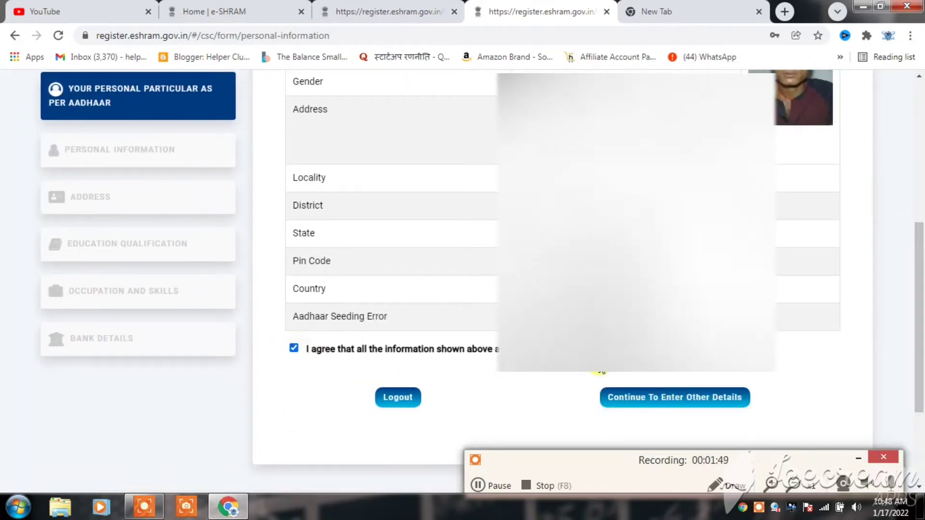
pyautogui.click(627, 398)
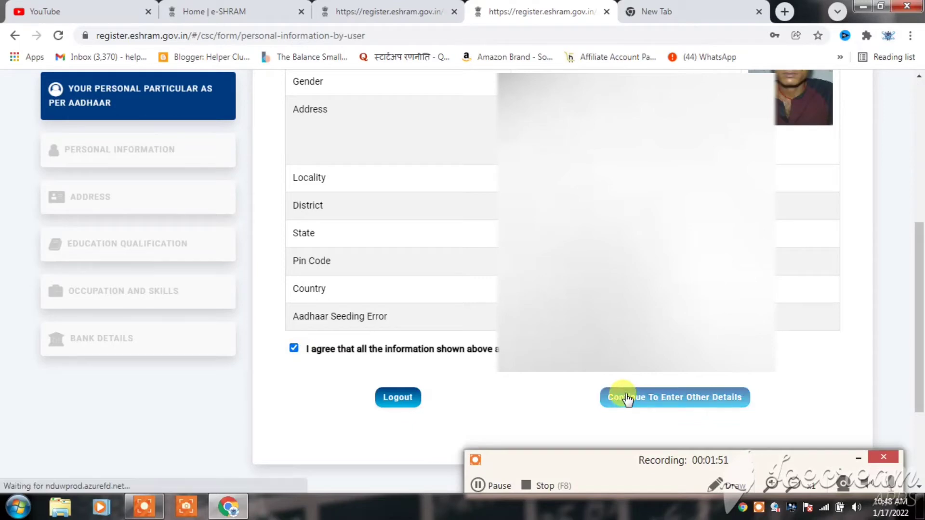
pyautogui.moveTo(919, 149); pyautogui.dragTo(921, 249)
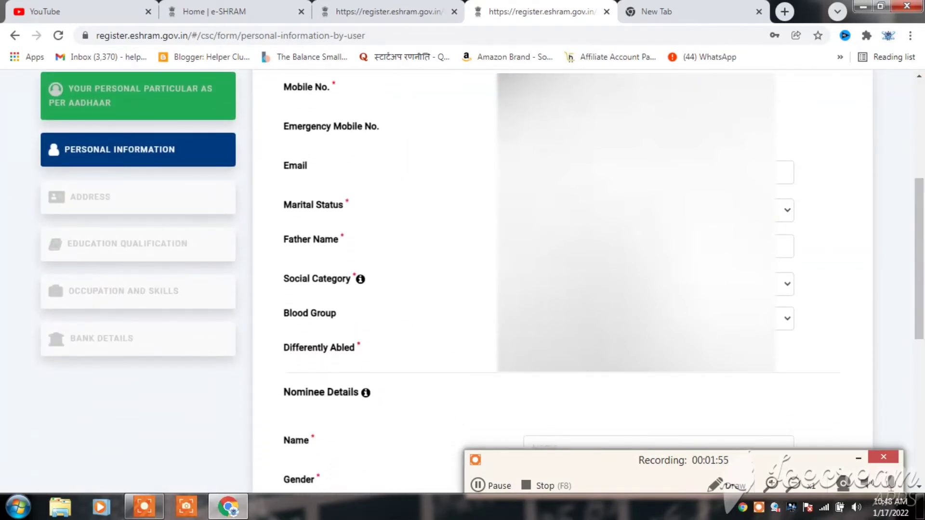
# - Set marital status to Never married and fill in the father's name
pyautogui.click(631, 211)
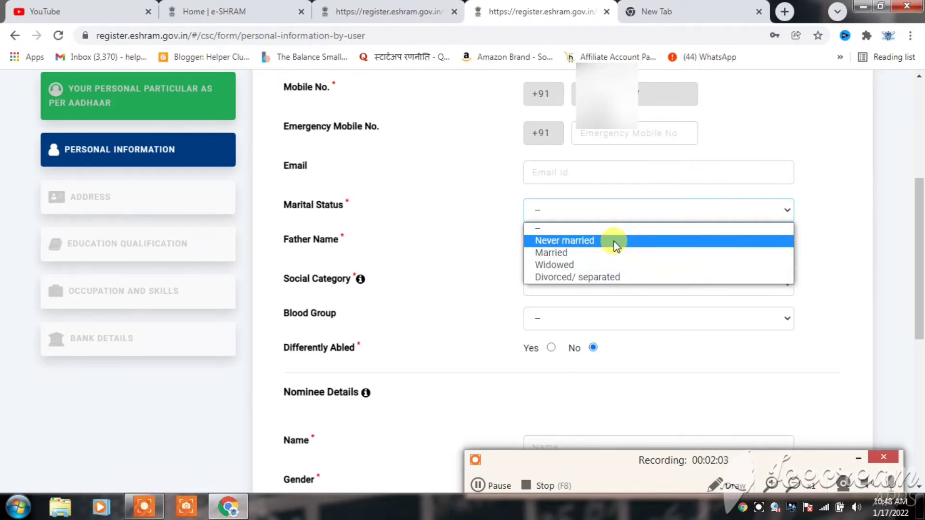
pyautogui.click(614, 241)
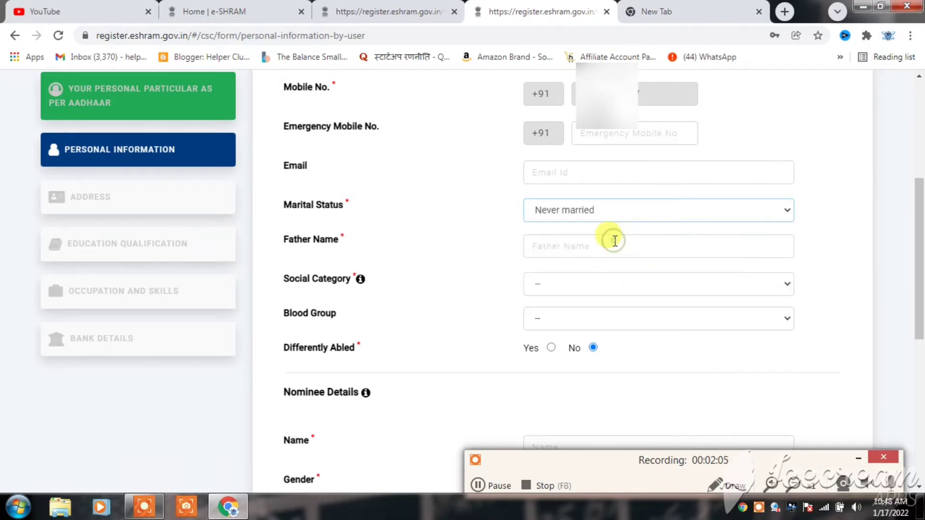
pyautogui.click(616, 249)
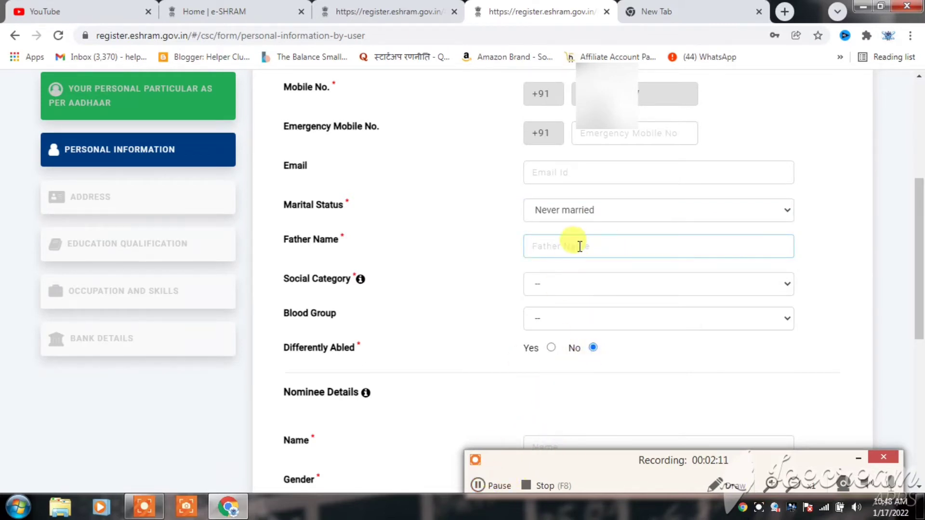
pyautogui.click(491, 483)
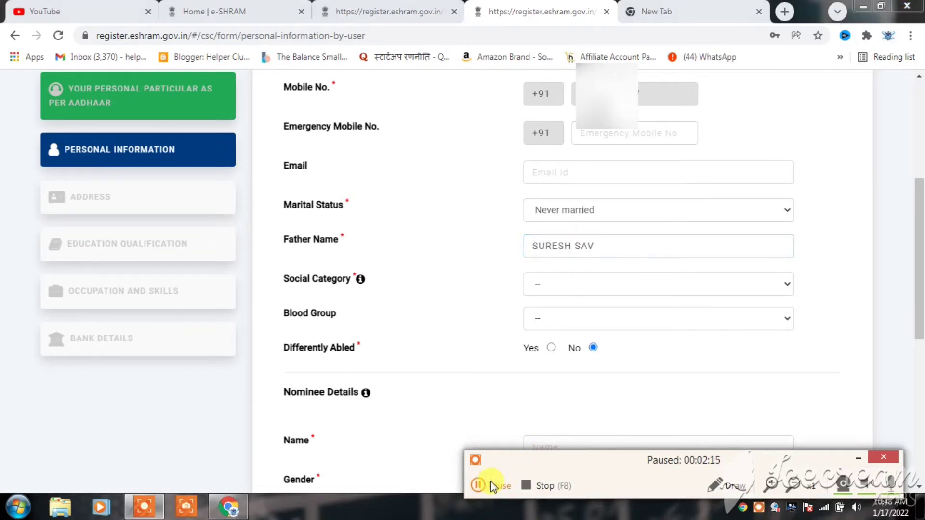
# - Select OBC as the worker's social category
pyautogui.click(648, 288)
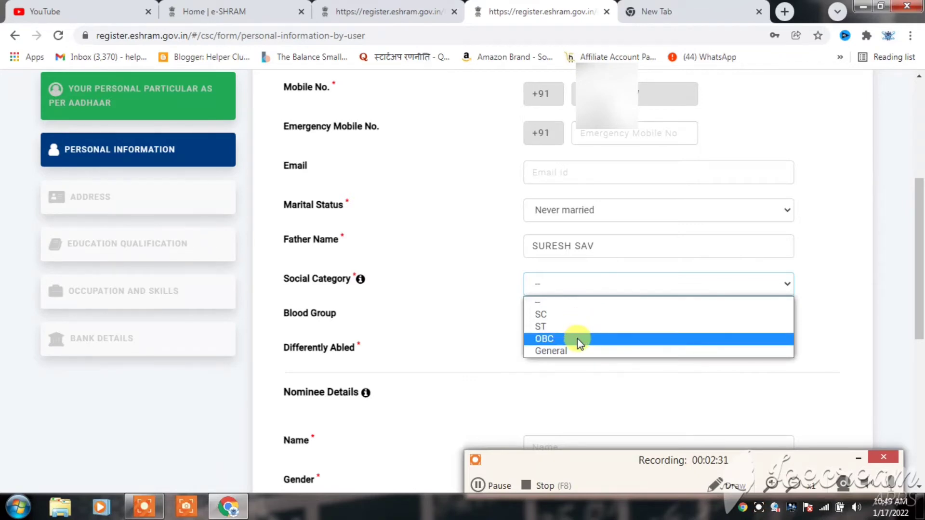
pyautogui.click(577, 338)
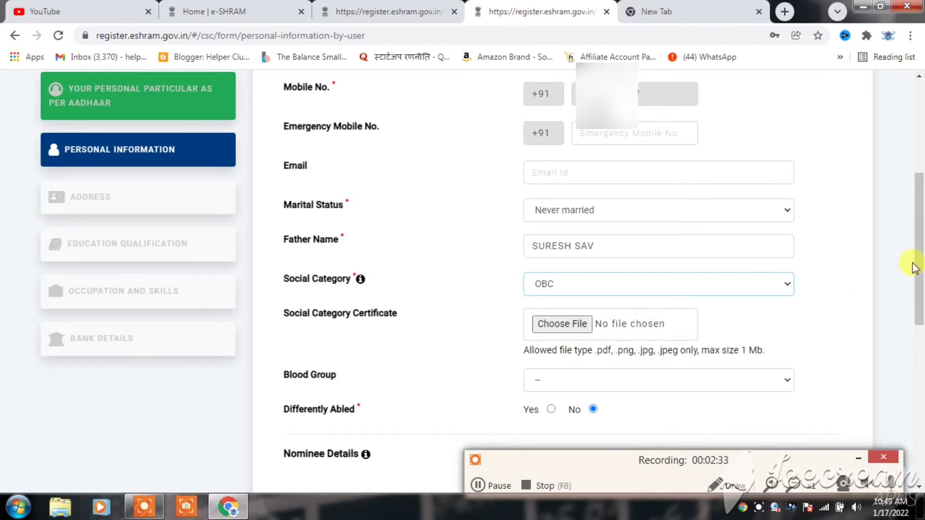
pyautogui.scroll(-5, 921, 260)
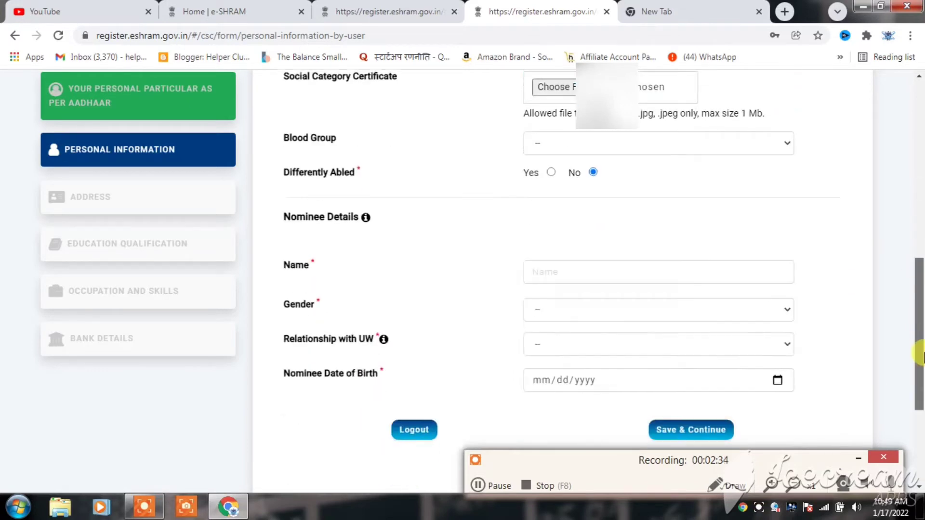
# - Enter the nominee's name with gender Female and relation Mother
pyautogui.click(642, 235)
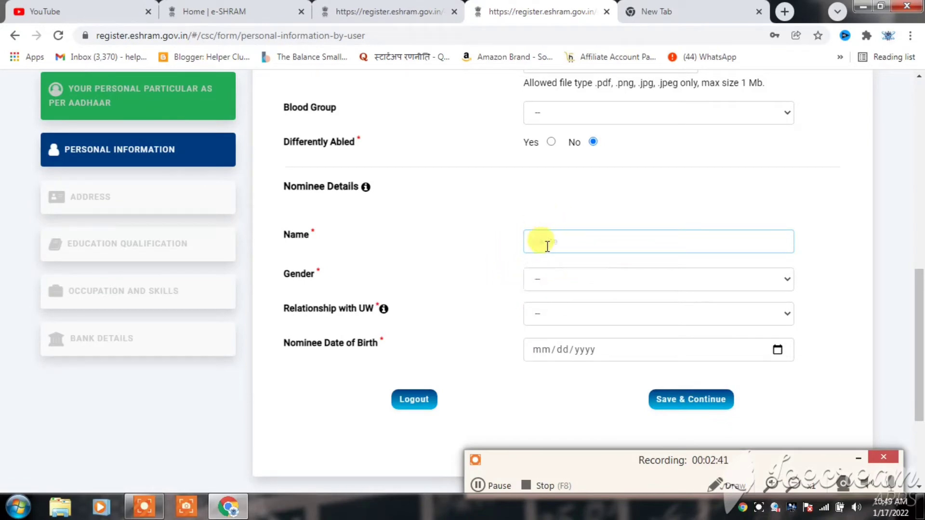
pyautogui.click(486, 487)
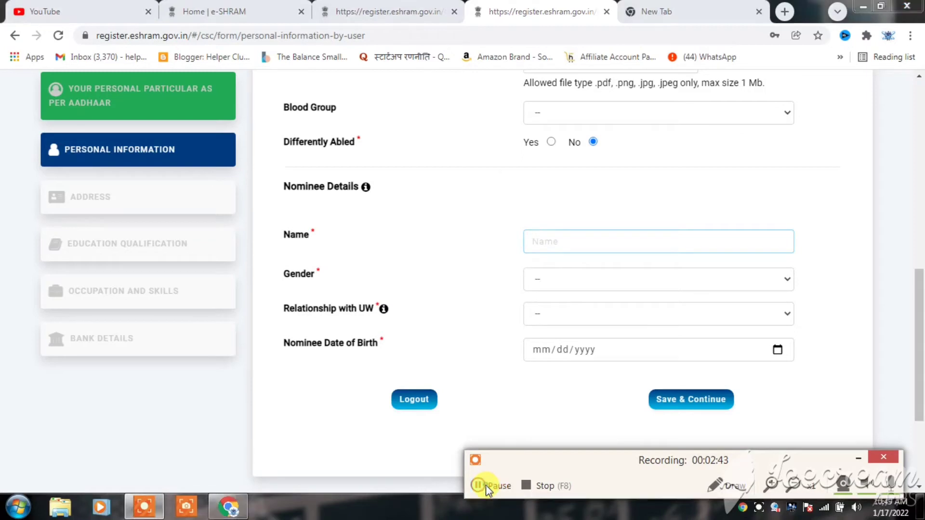
pyautogui.click(560, 246)
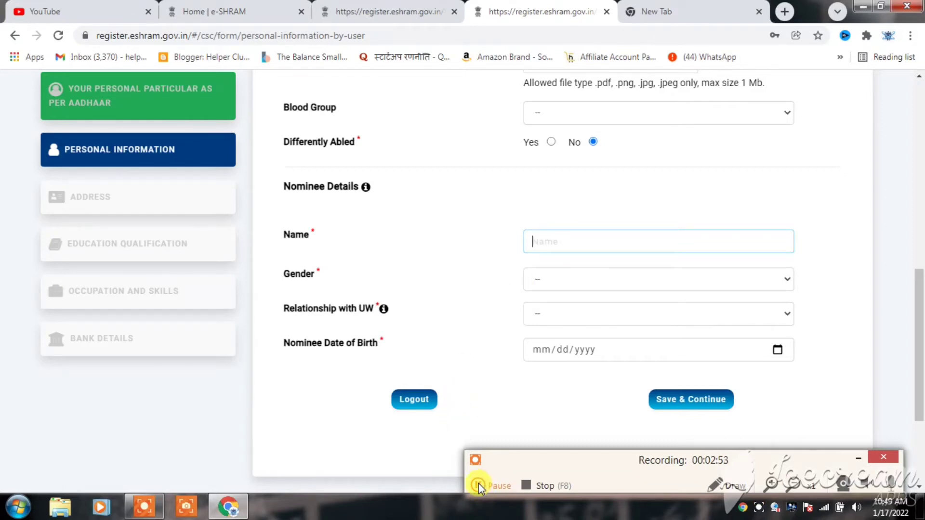
pyautogui.click(478, 486)
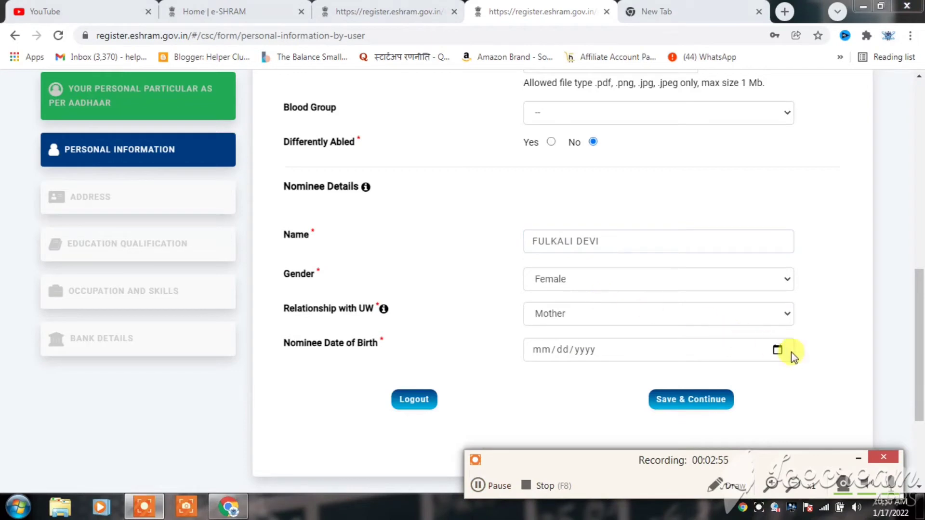
# - Set the nominee's date of birth to 01/01/1967 and save the personal information
pyautogui.click(778, 350)
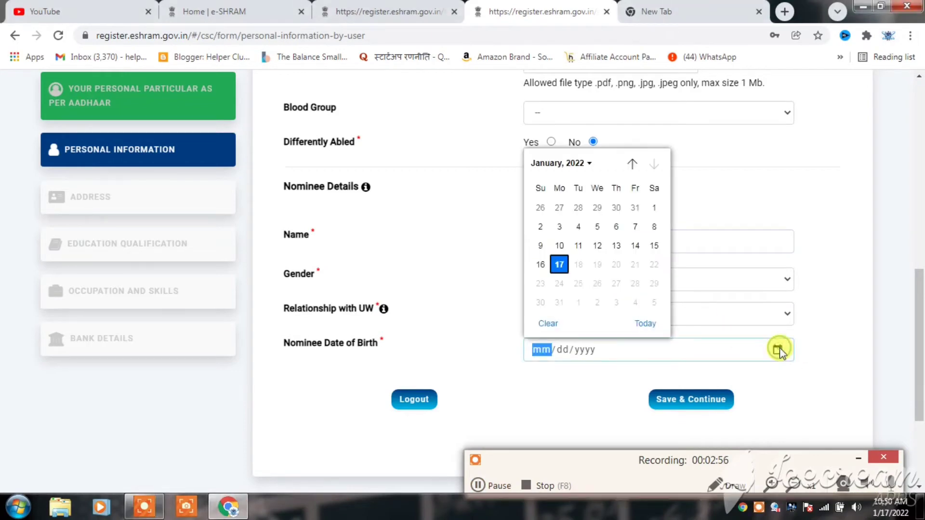
pyautogui.click(589, 163)
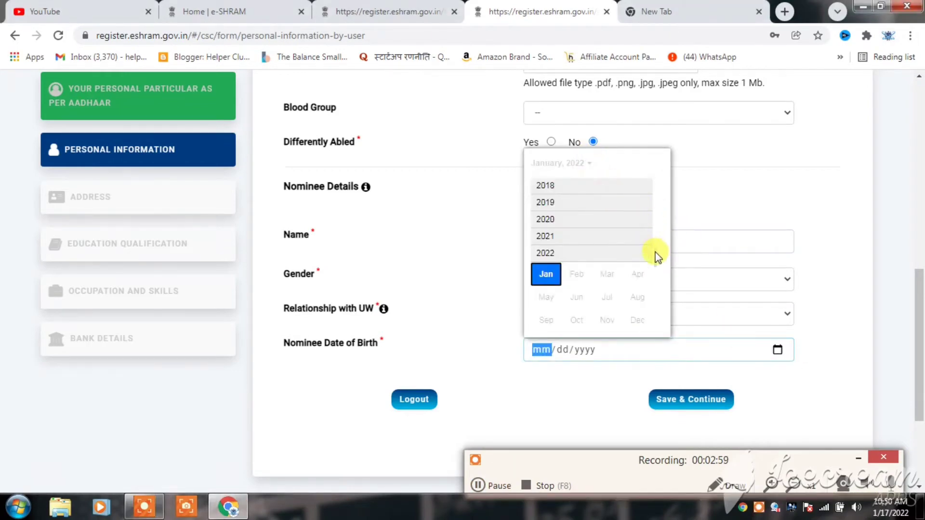
pyautogui.scroll(5, 655, 250)
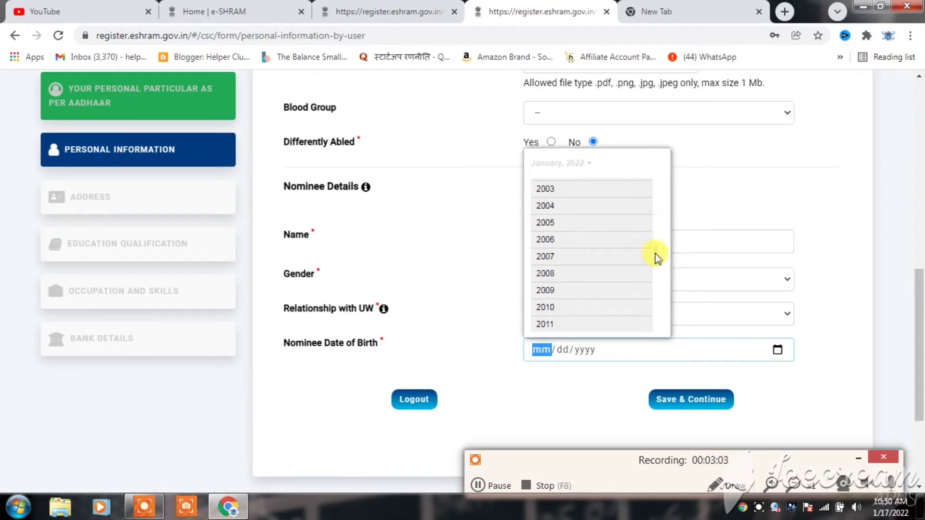
pyautogui.scroll(2, 652, 248)
pyautogui.scroll(5, 654, 214)
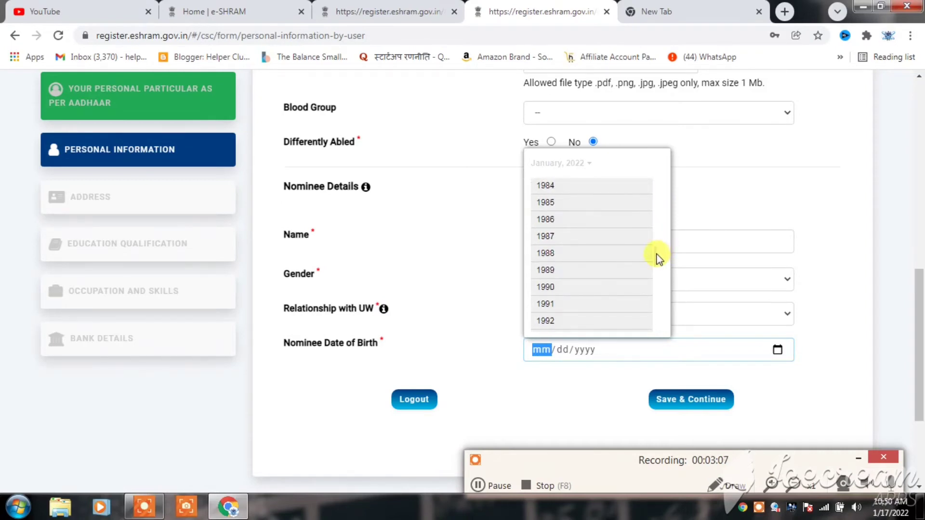
pyautogui.scroll(3, 656, 240)
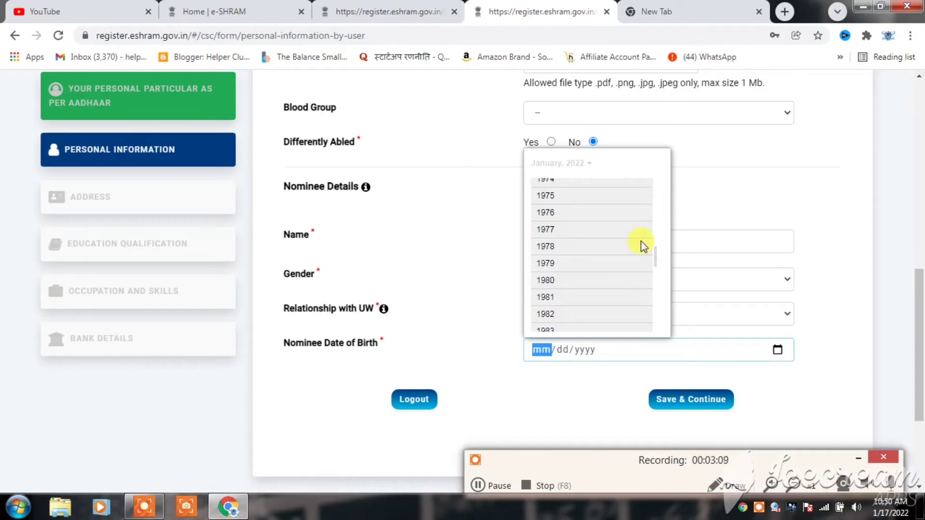
pyautogui.click(485, 484)
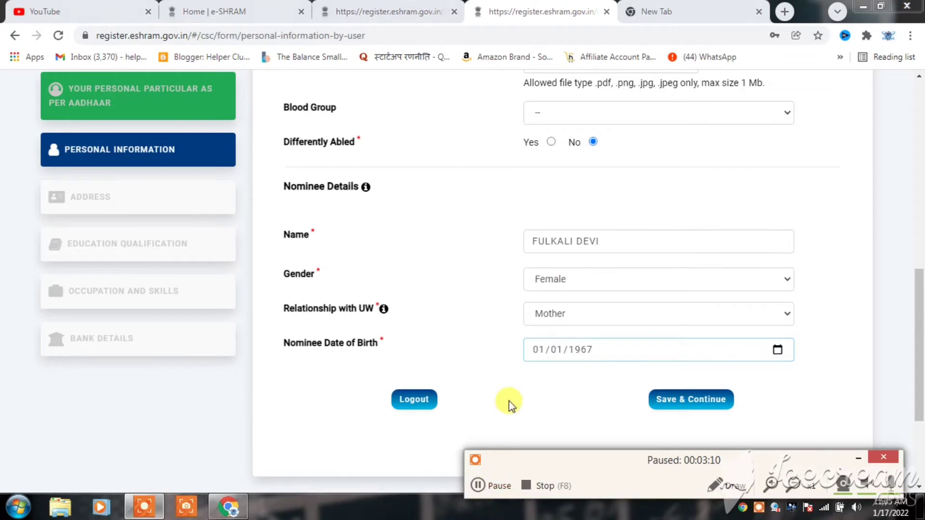
pyautogui.click(677, 399)
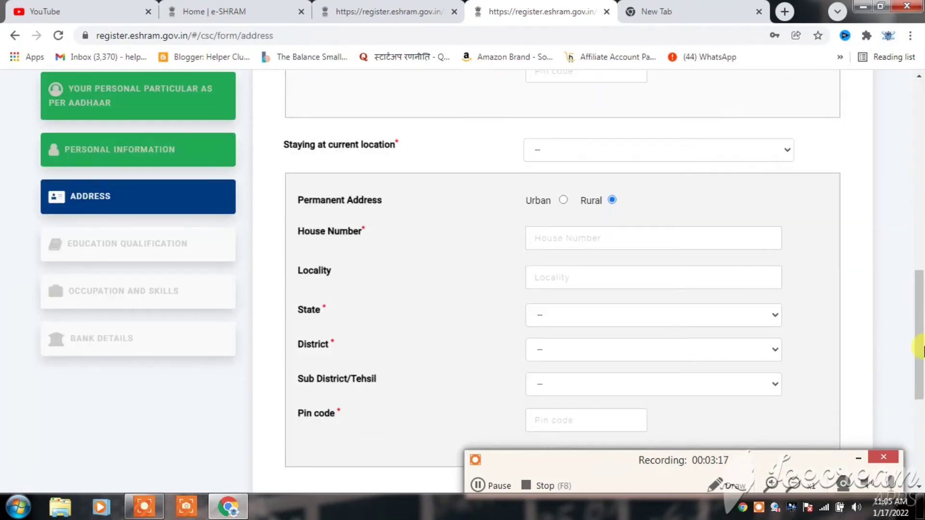
# - Select BIHAR as the worker's home/native state
pyautogui.moveTo(924, 345); pyautogui.dragTo(920, 177)
pyautogui.click(772, 281)
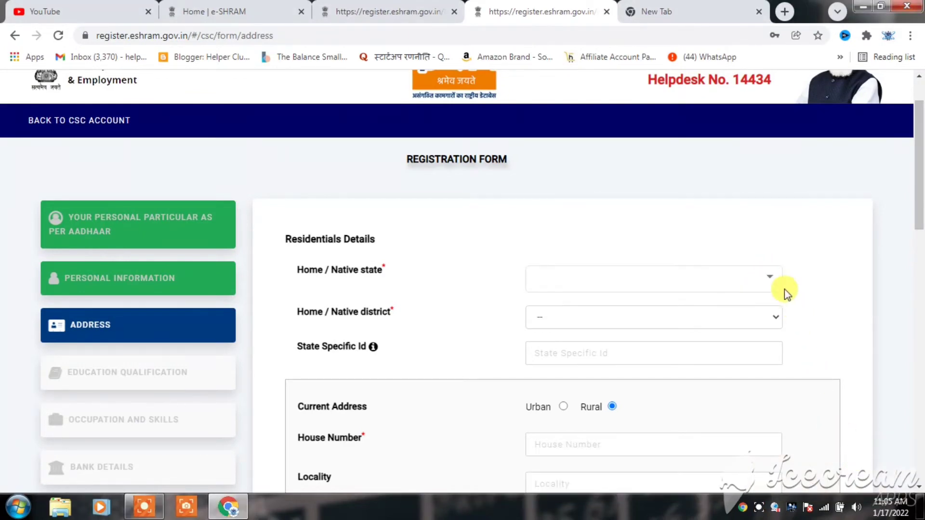
pyautogui.click(770, 282)
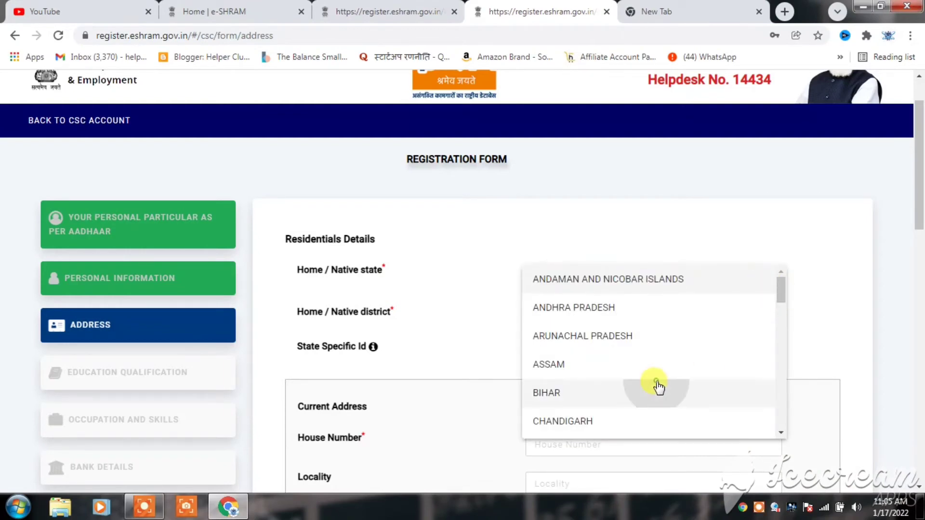
pyautogui.click(658, 391)
# - Select JEHANABAD as the worker's home/native district
pyautogui.click(774, 319)
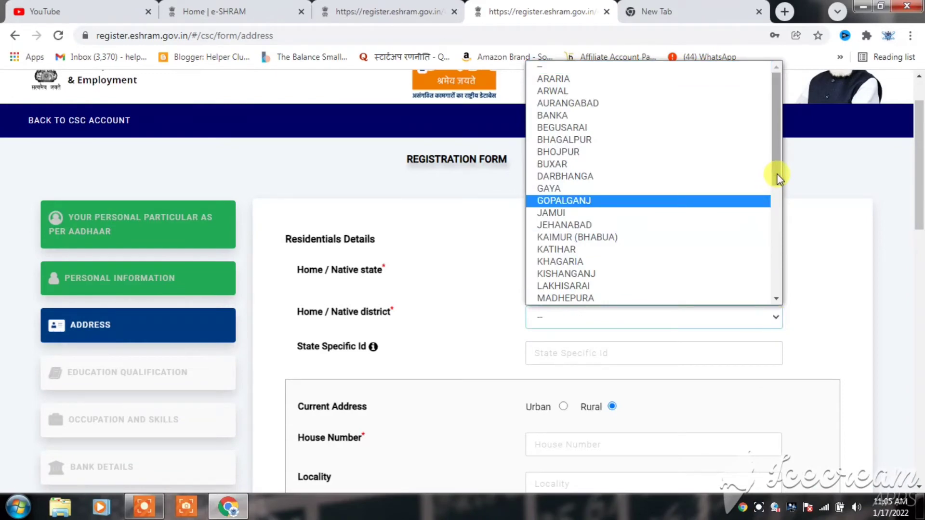
pyautogui.moveTo(777, 167); pyautogui.dragTo(777, 171)
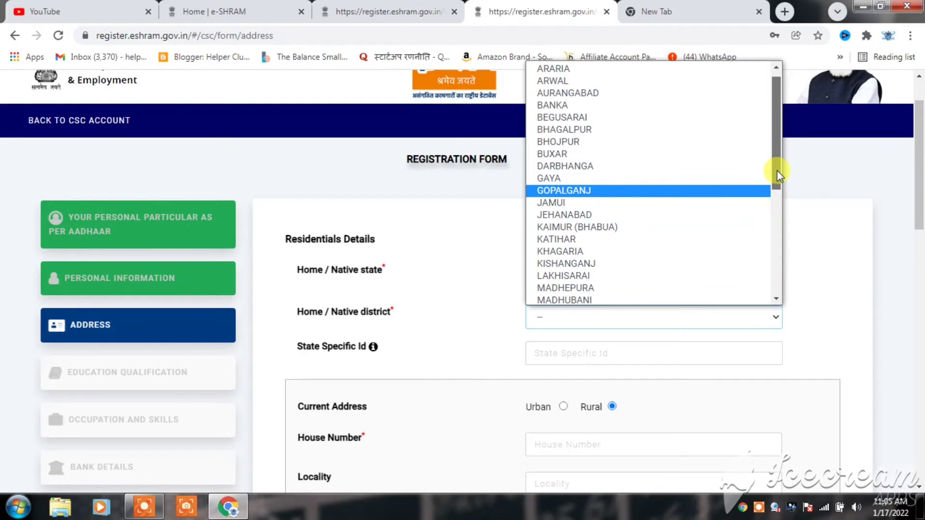
pyautogui.click(676, 215)
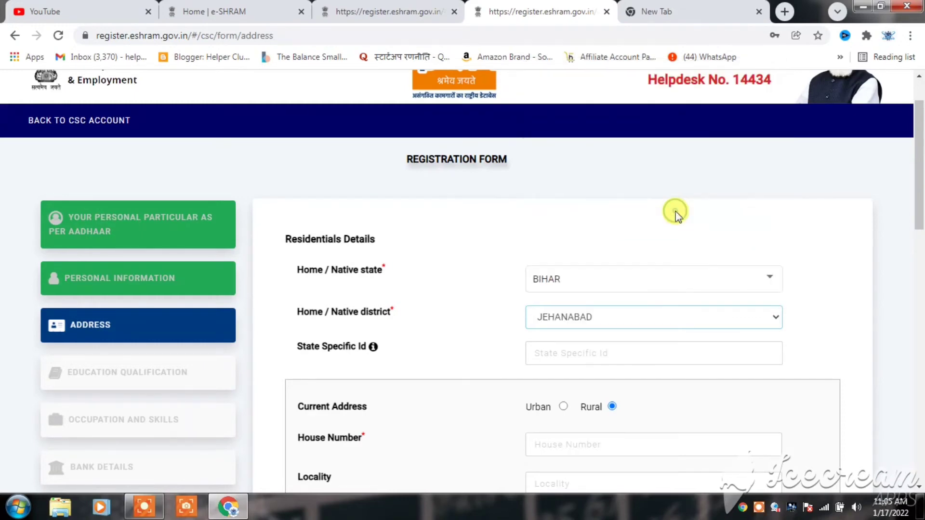
pyautogui.moveTo(919, 223); pyautogui.dragTo(920, 286)
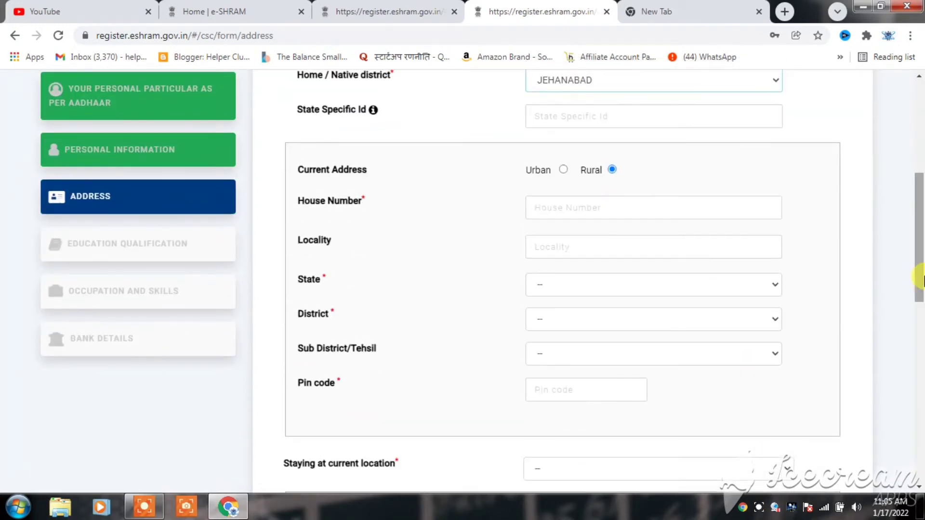
# - Fill the current address with state BIHAR, district JEHANABAD and house number 0
pyautogui.click(735, 289)
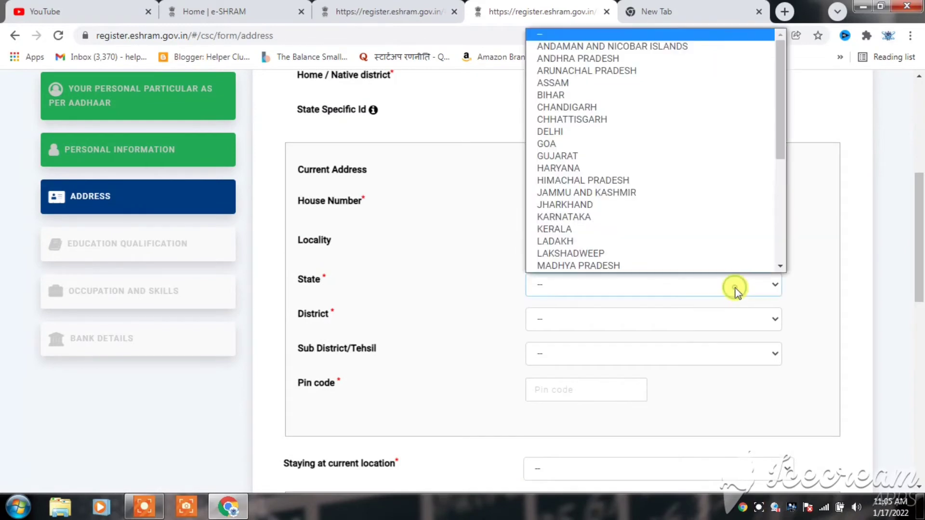
pyautogui.click(627, 95)
pyautogui.click(657, 332)
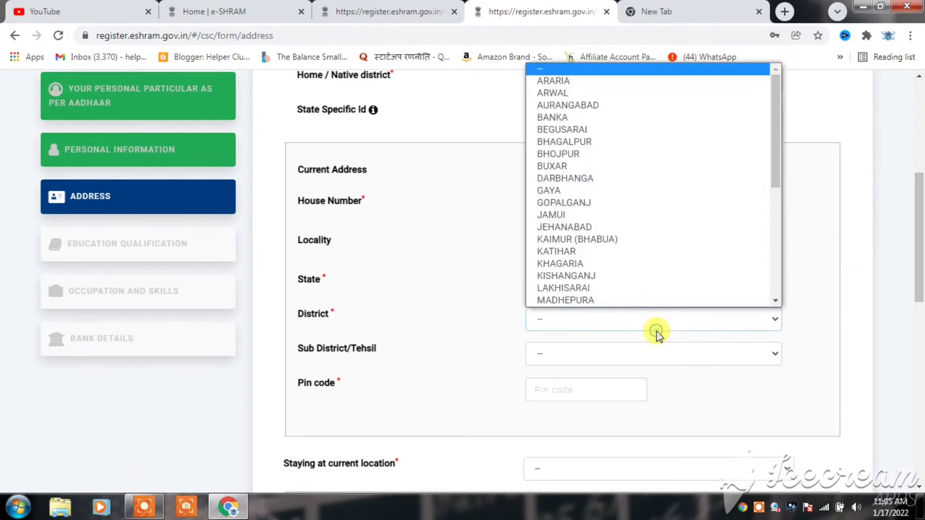
pyautogui.click(615, 230)
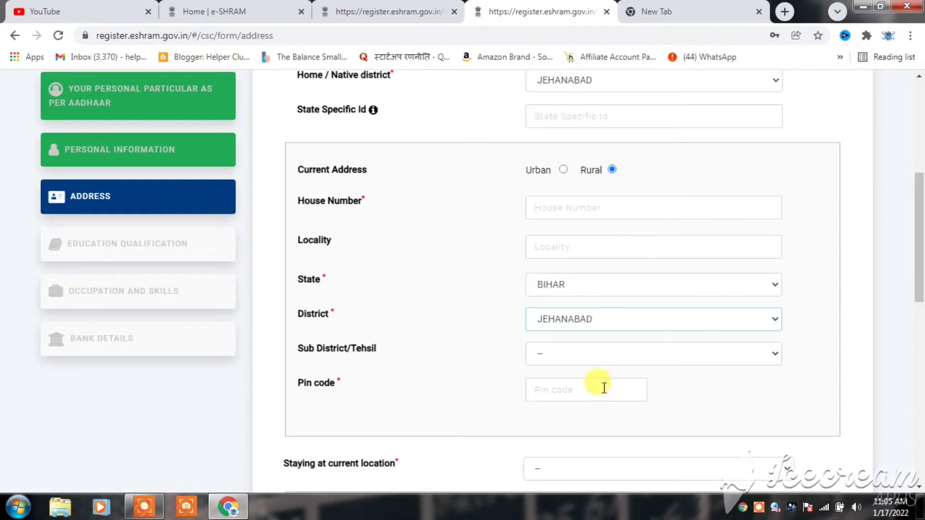
pyautogui.click(588, 206)
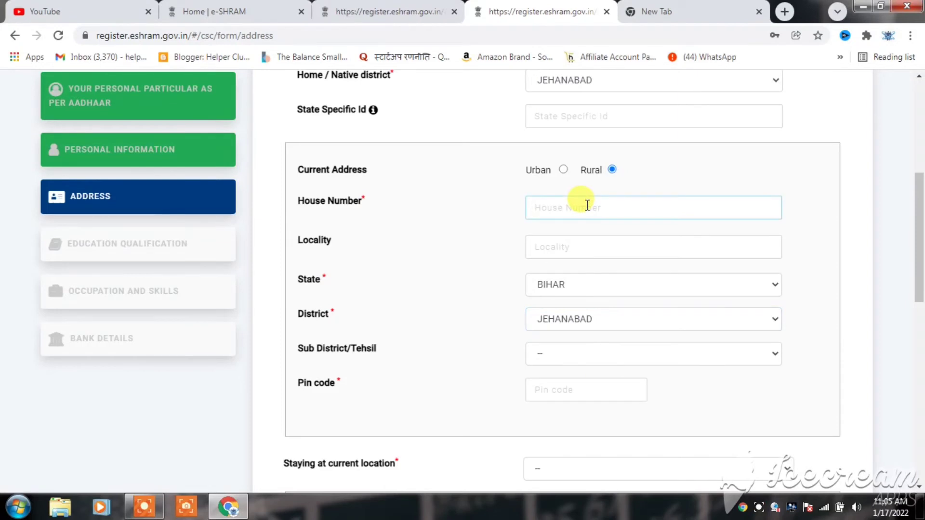
pyautogui.click(573, 385)
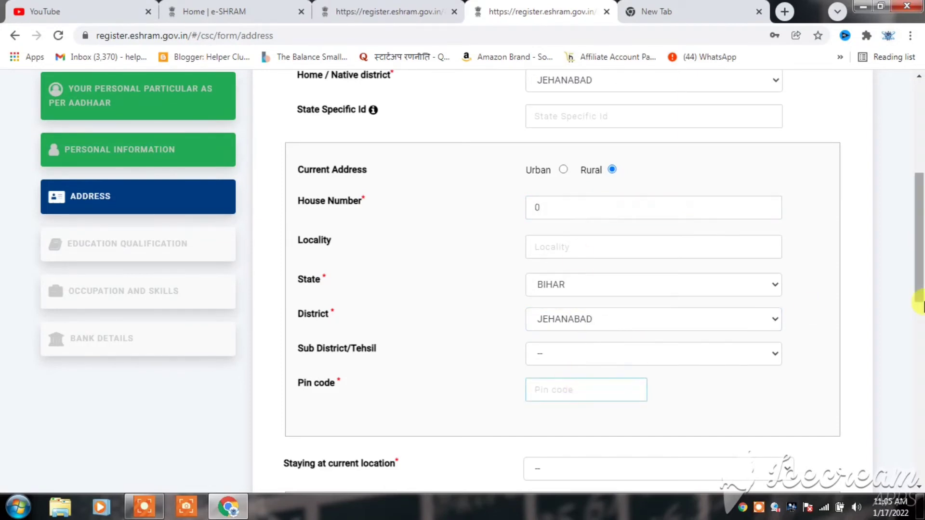
pyautogui.moveTo(919, 265); pyautogui.dragTo(921, 296)
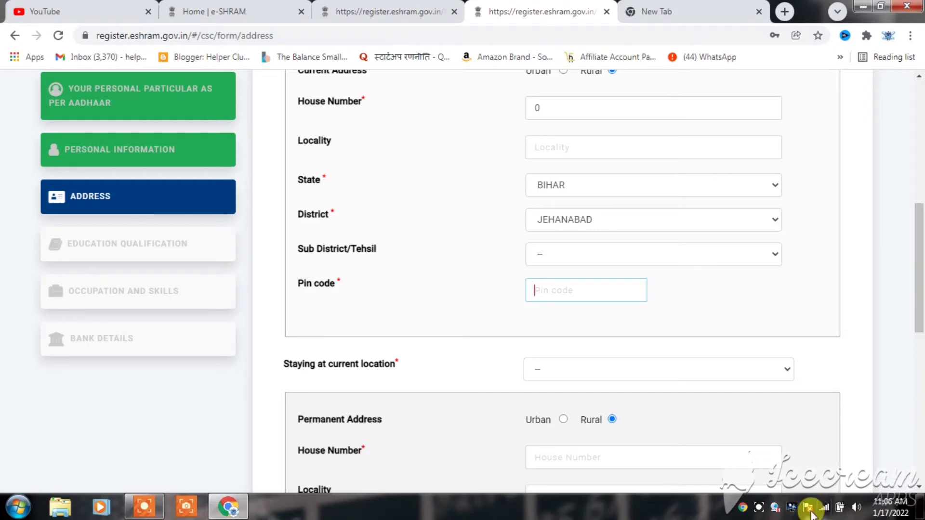
pyautogui.click(759, 506)
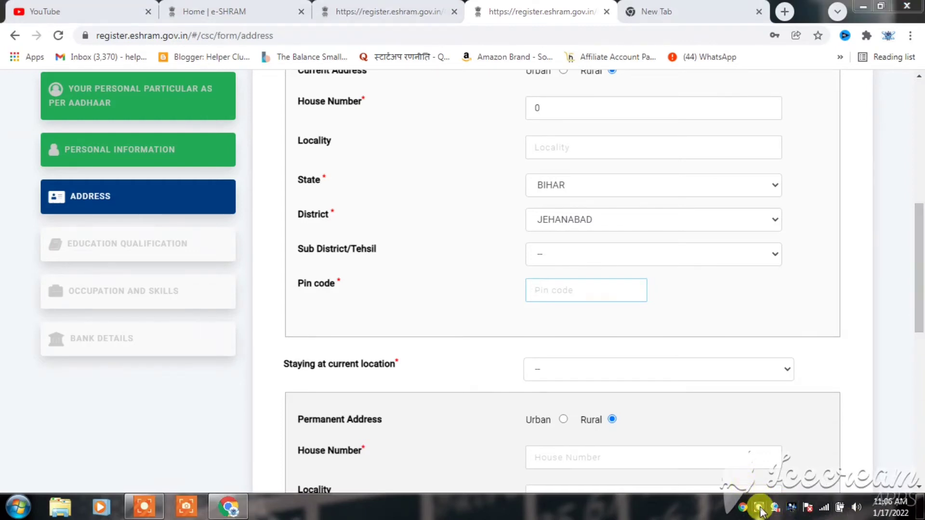
# - Set the permanent address district to JEHANABAD and pin code 804424, then save the address
pyautogui.click(501, 485)
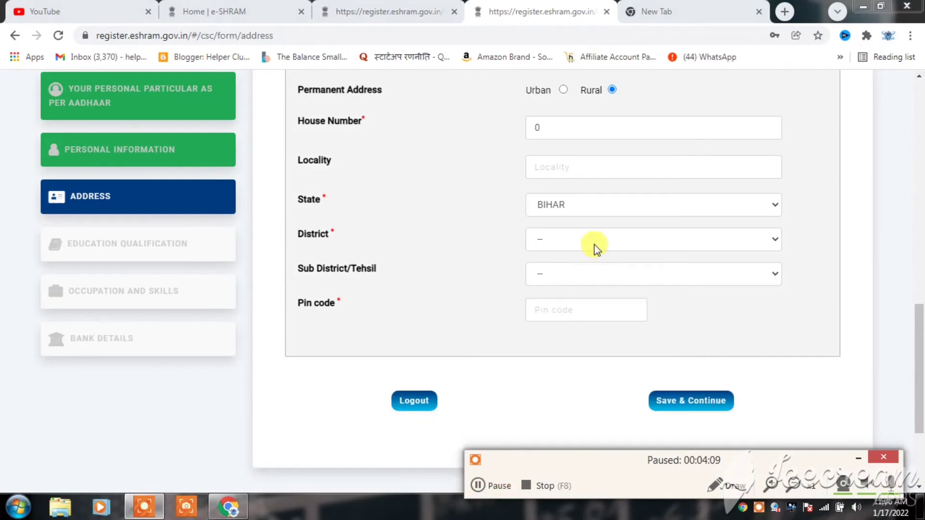
pyautogui.click(597, 238)
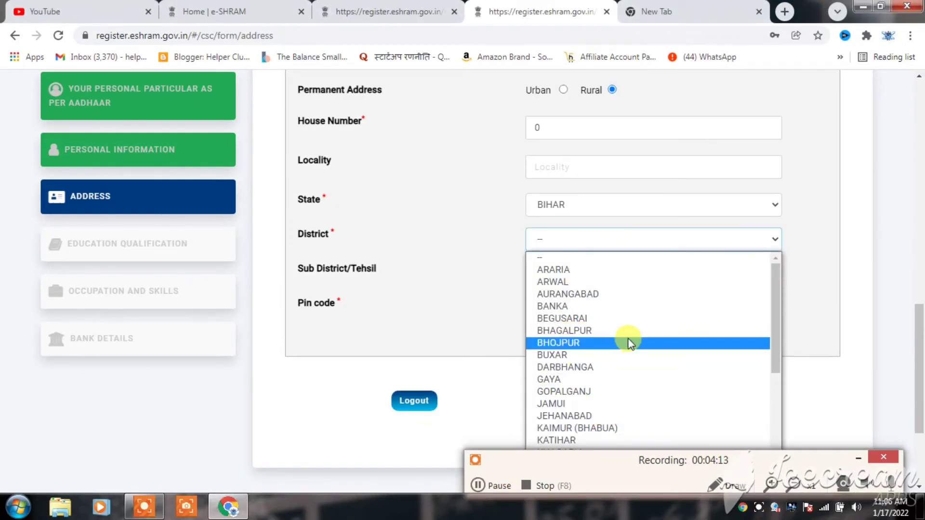
pyautogui.click(600, 417)
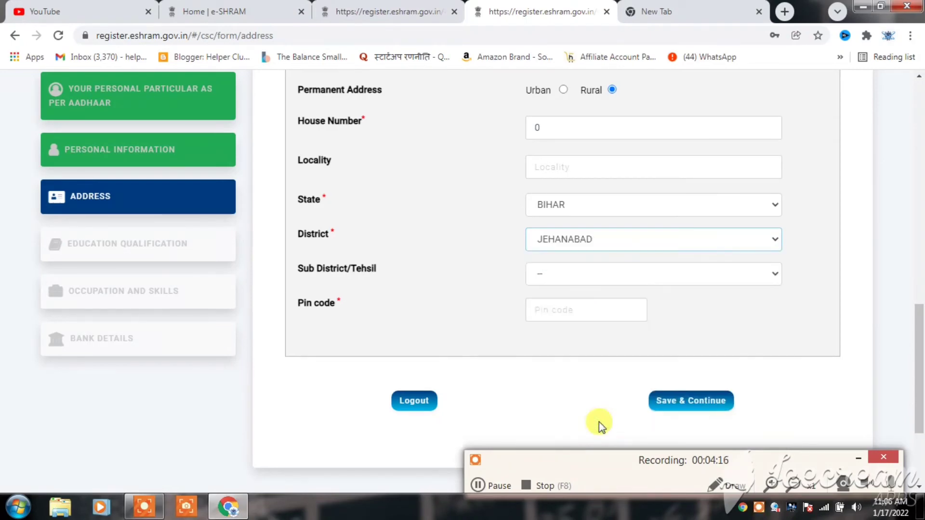
pyautogui.click(590, 309)
pyautogui.moveTo(920, 355)
pyautogui.mouseDown()
pyautogui.moveTo(921, 316)
pyautogui.moveTo(920, 350)
pyautogui.mouseUp()
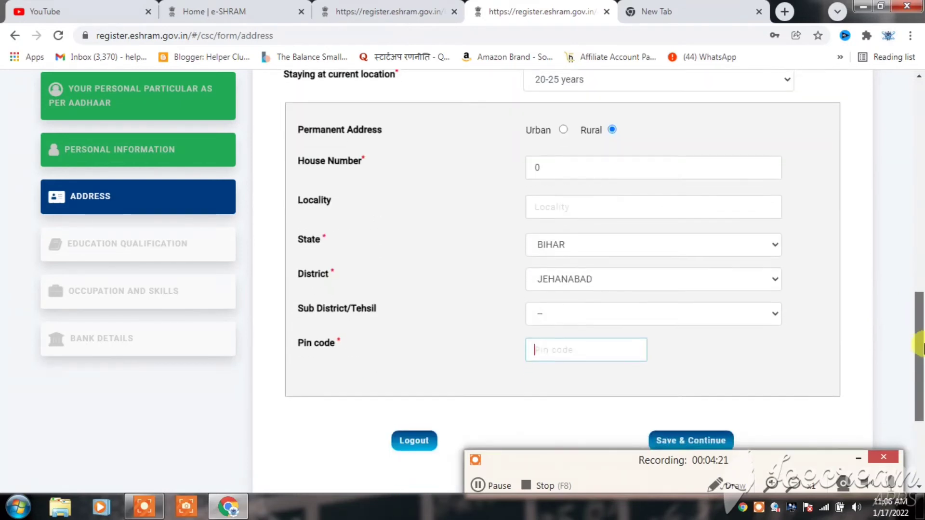
pyautogui.write('804424')
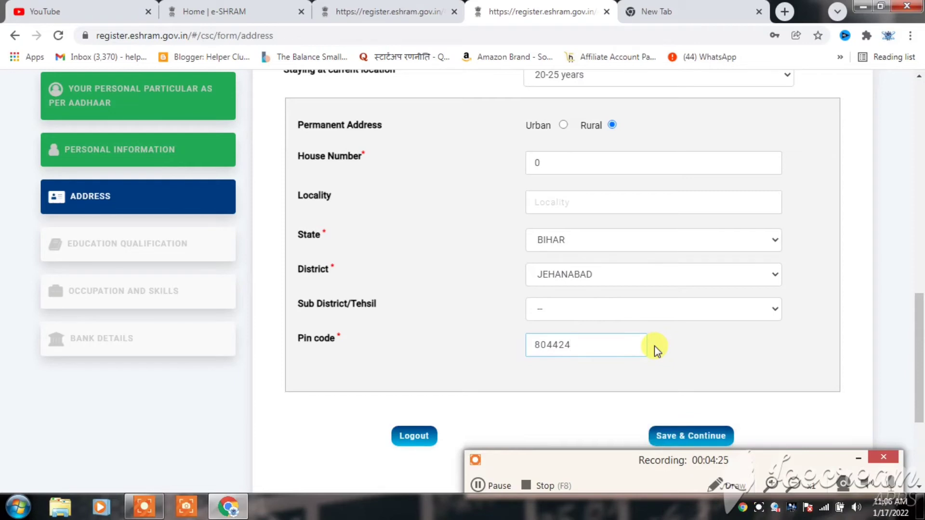
pyautogui.moveTo(919, 345); pyautogui.dragTo(919, 372)
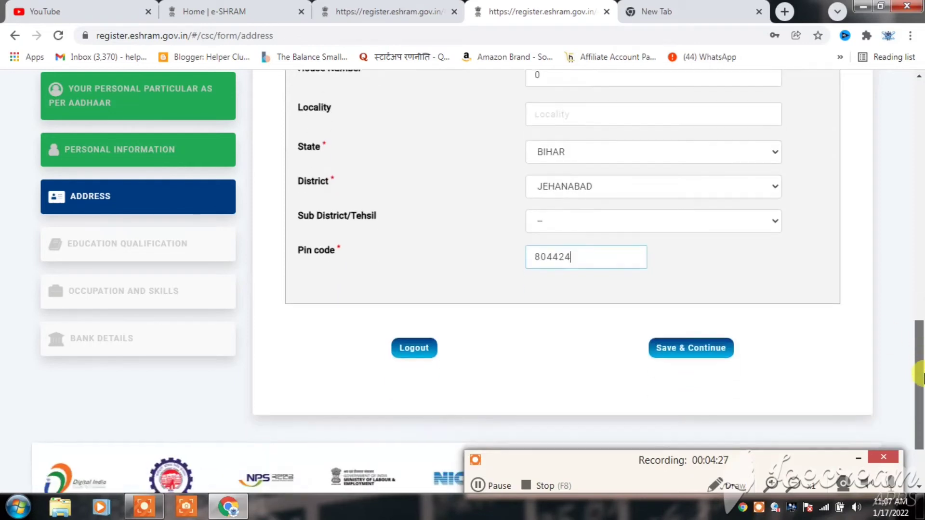
pyautogui.click(698, 351)
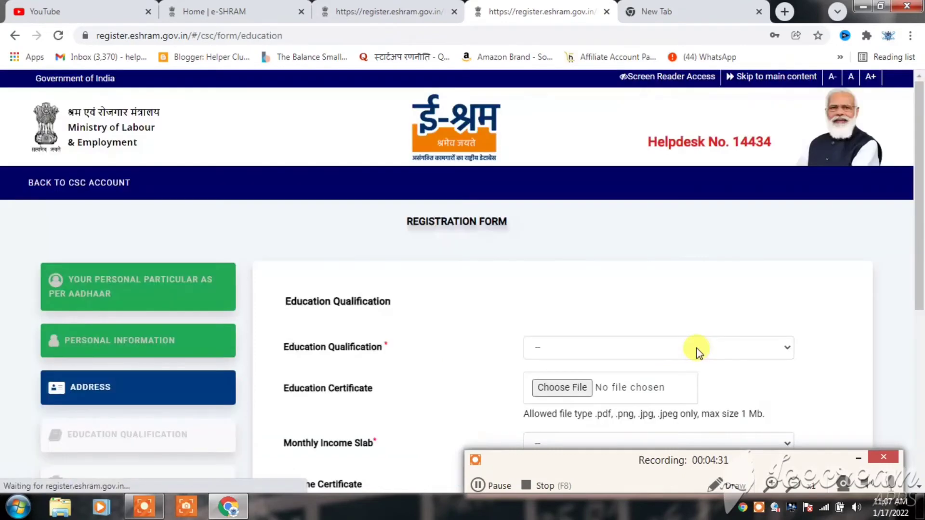
# - Choose Middle as education and 10000 & Below as monthly income slab, then save
pyautogui.scroll(-3, 919, 169)
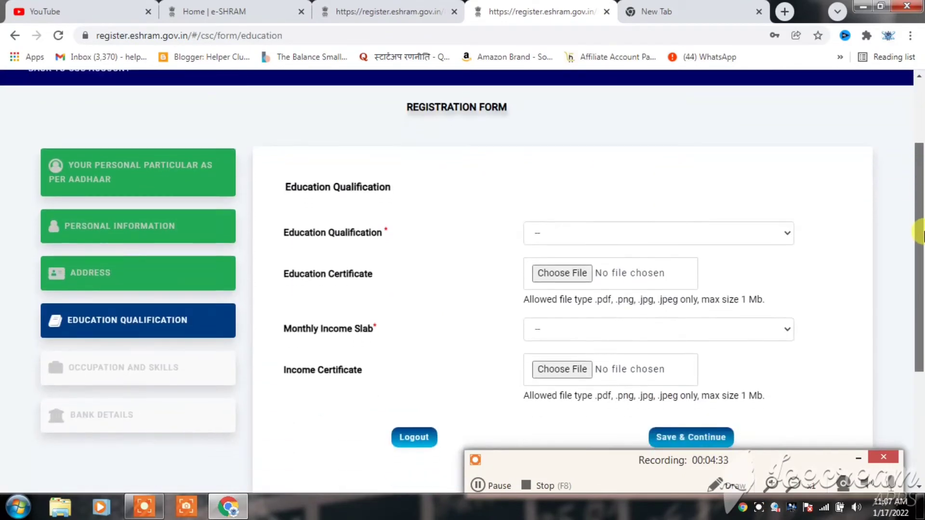
pyautogui.click(779, 190)
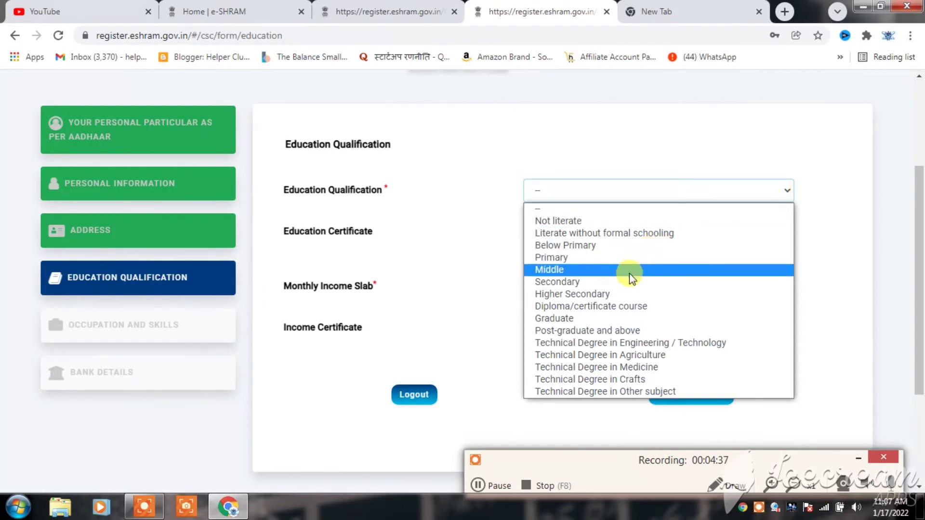
pyautogui.click(599, 269)
pyautogui.click(605, 290)
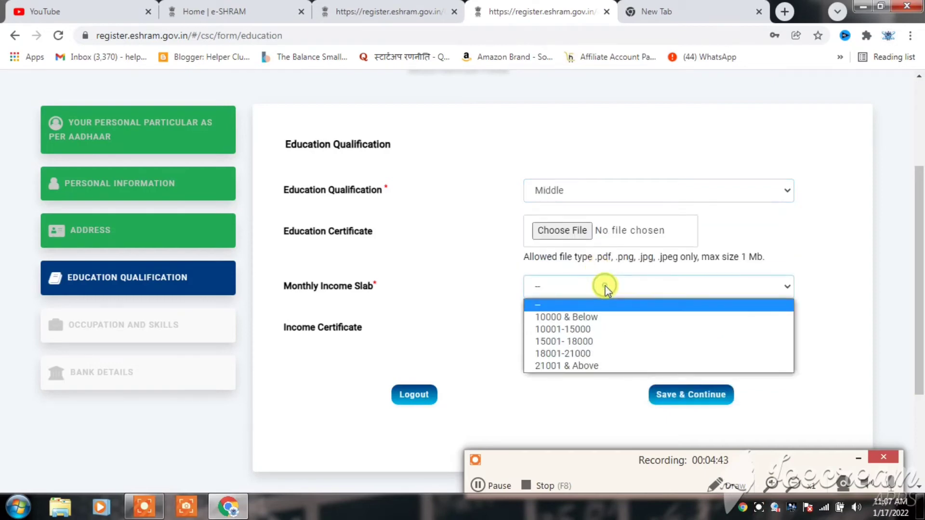
pyautogui.click(589, 317)
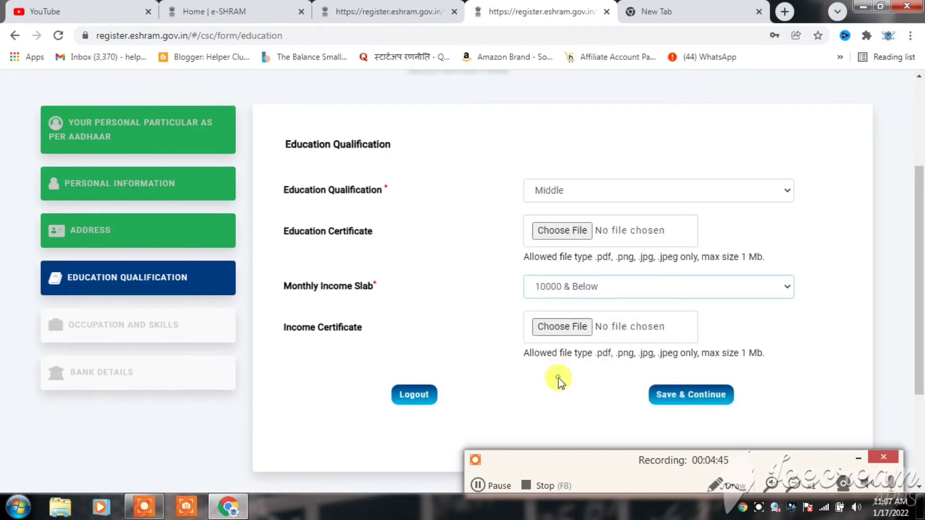
pyautogui.click(695, 396)
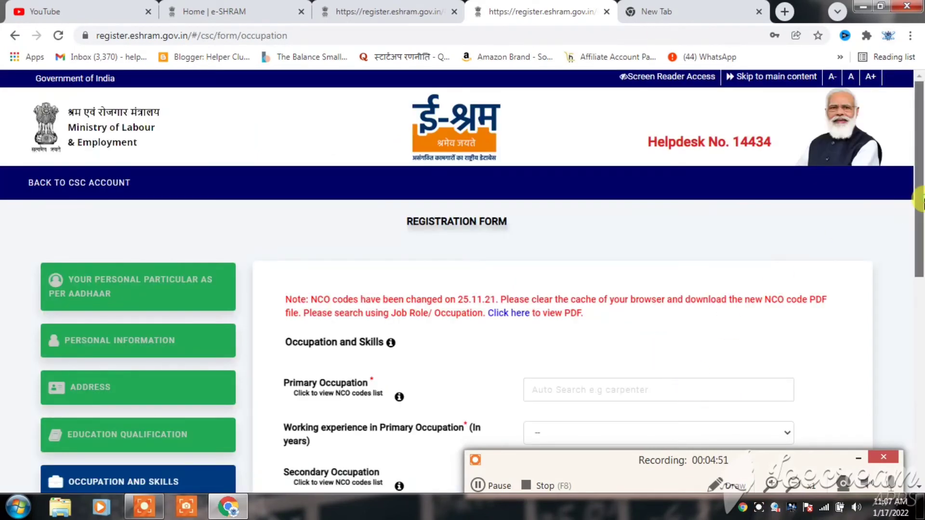
# - Search 'DR' to pick Taxi Driver as primary occupation with 5 years' experience, then save
pyautogui.moveTo(919, 202); pyautogui.dragTo(904, 298)
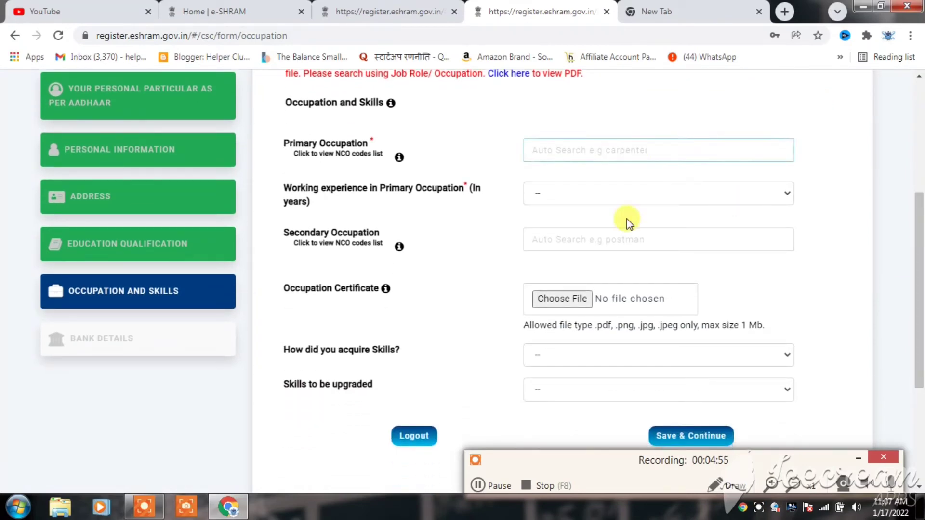
pyautogui.click(490, 487)
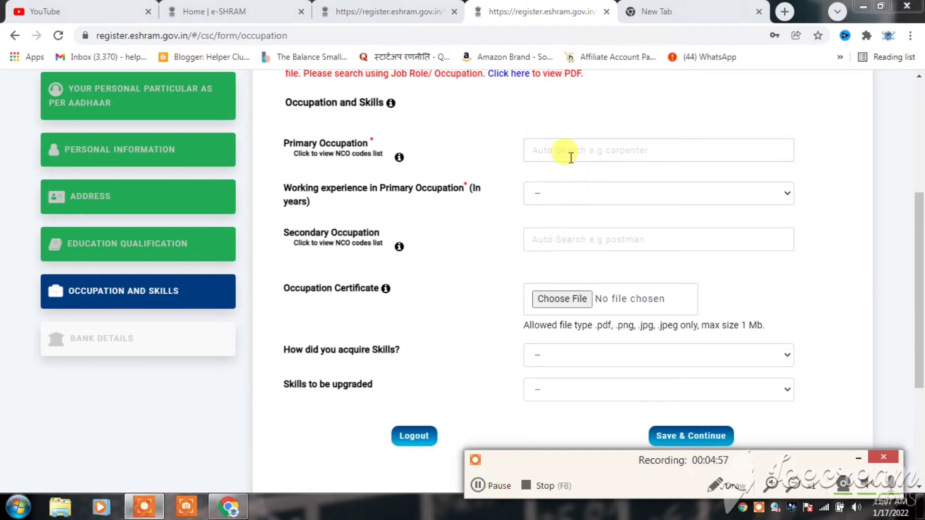
pyautogui.click(569, 153)
pyautogui.write('DRI')
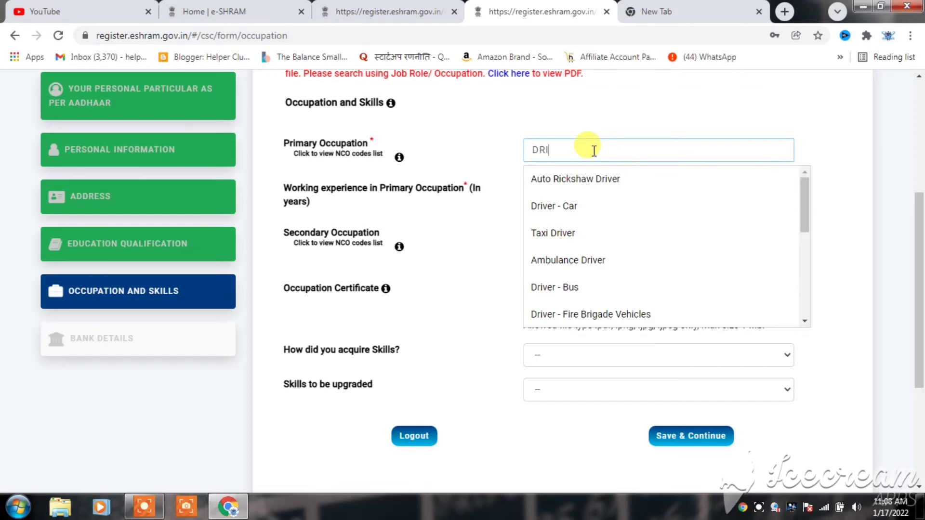
pyautogui.click(567, 235)
pyautogui.click(569, 253)
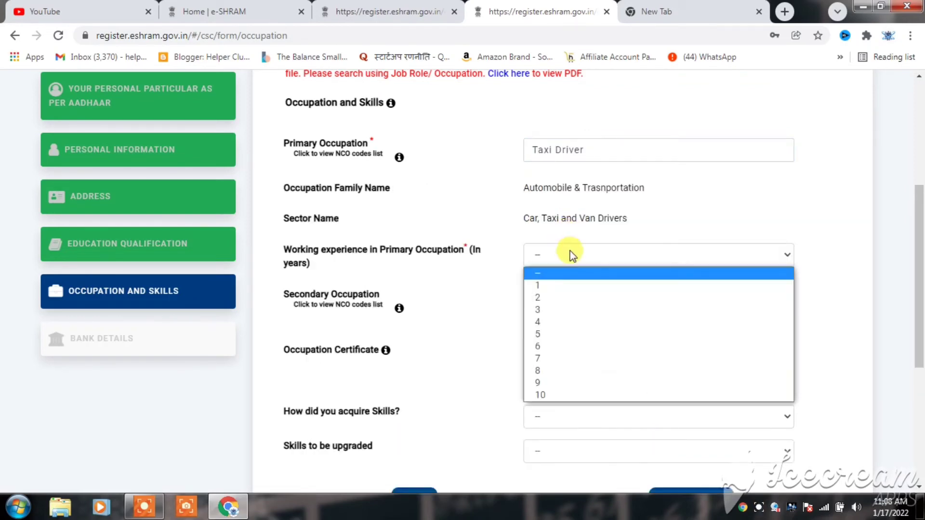
pyautogui.click(547, 334)
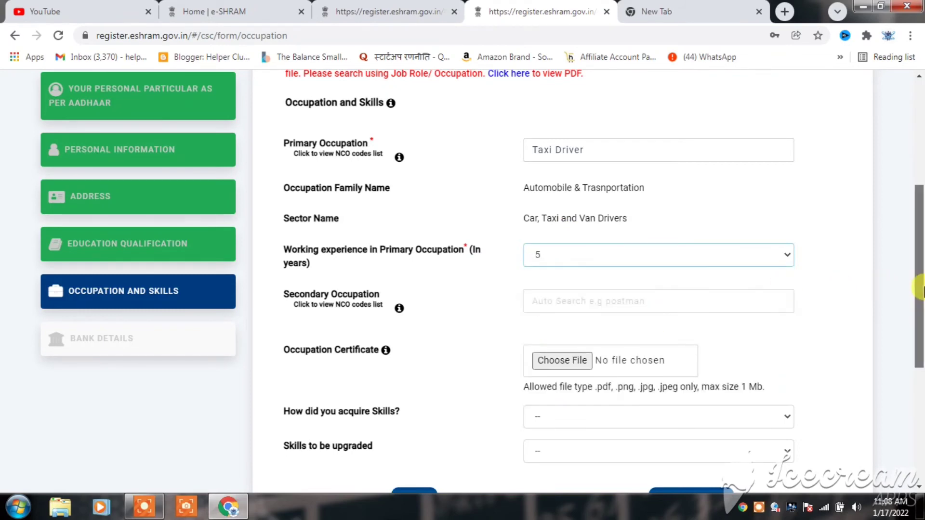
pyautogui.moveTo(921, 285); pyautogui.dragTo(920, 346)
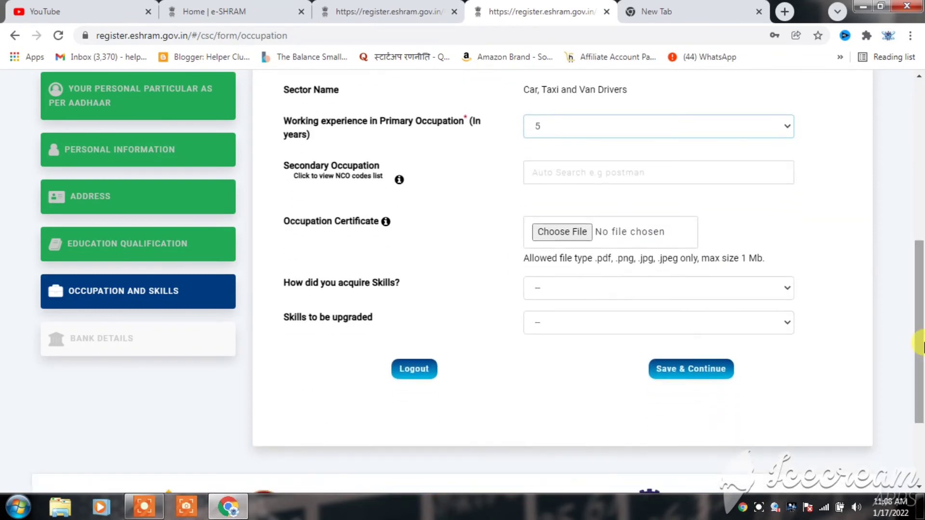
pyautogui.click(718, 373)
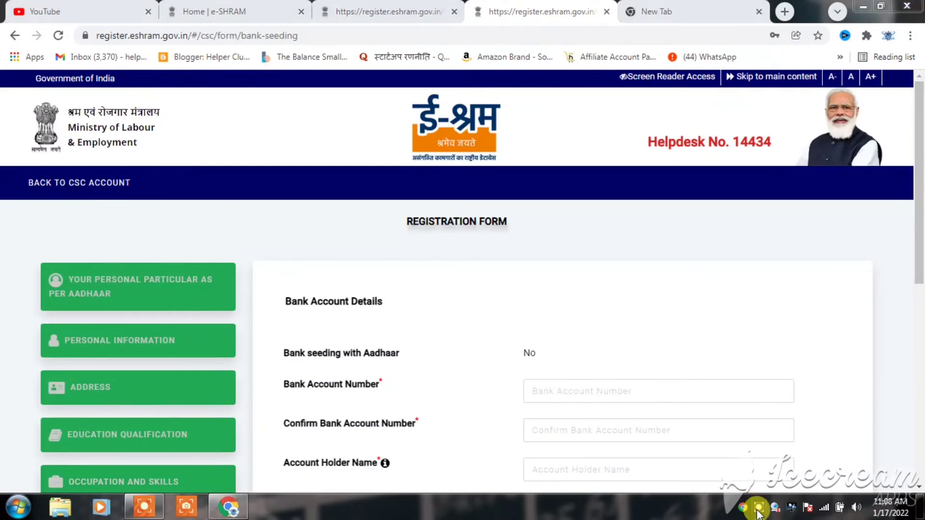
# - Begin typing the worker's bank account number into the Bank Account Number field
pyautogui.click(759, 510)
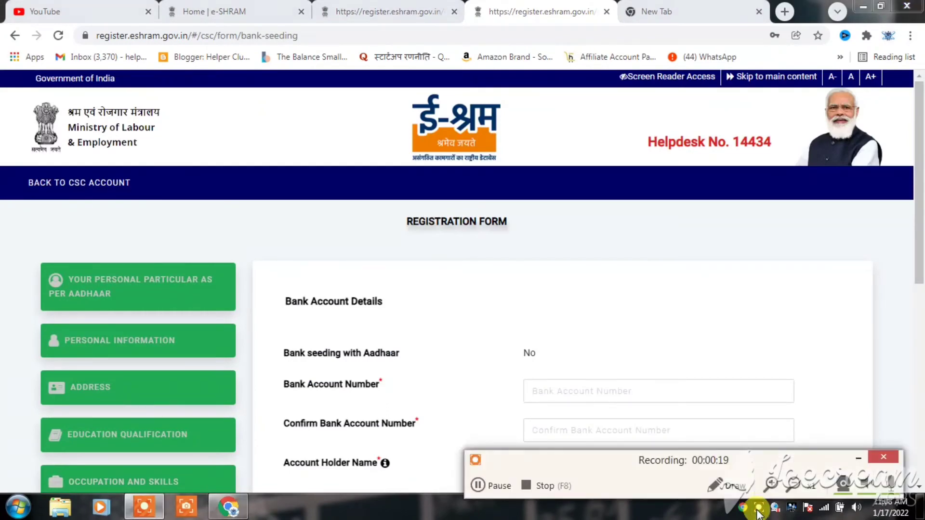
pyautogui.click(858, 459)
pyautogui.scroll(-3, 922, 316)
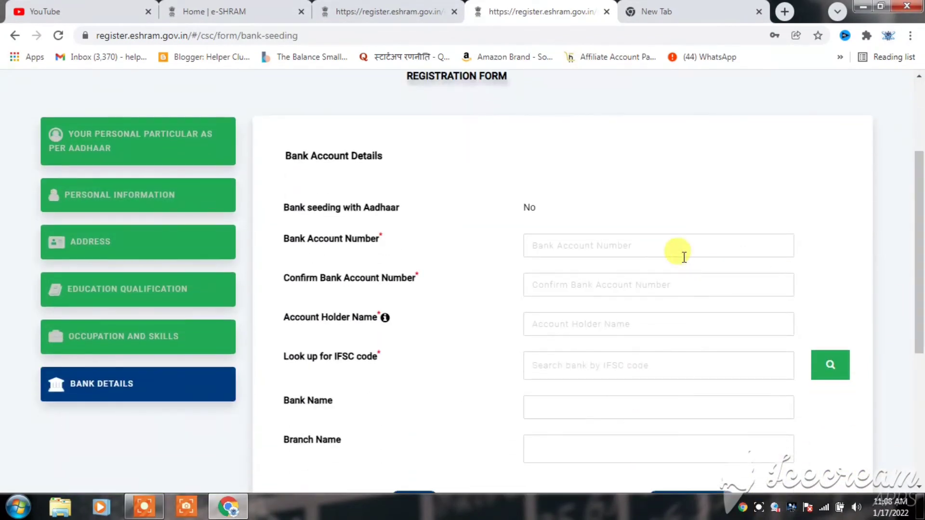
pyautogui.moveTo(924, 269); pyautogui.dragTo(923, 307)
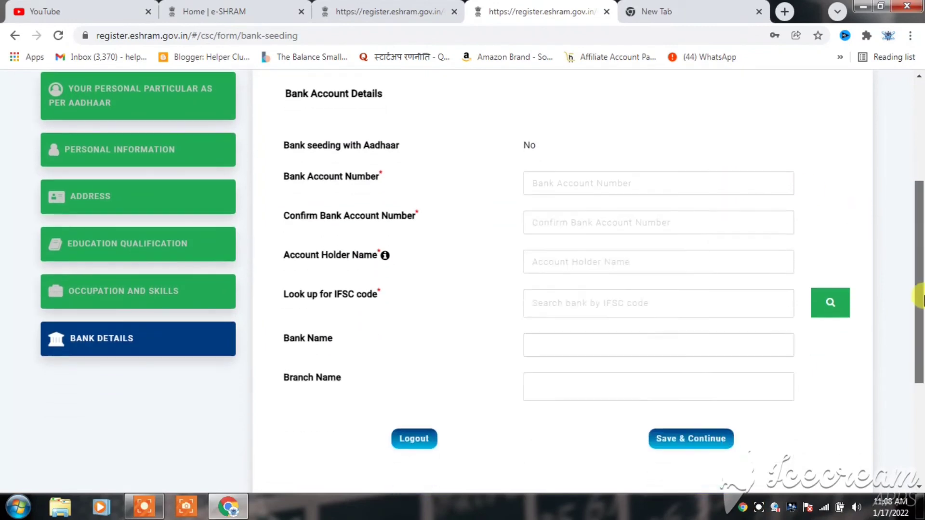
pyautogui.click(638, 170)
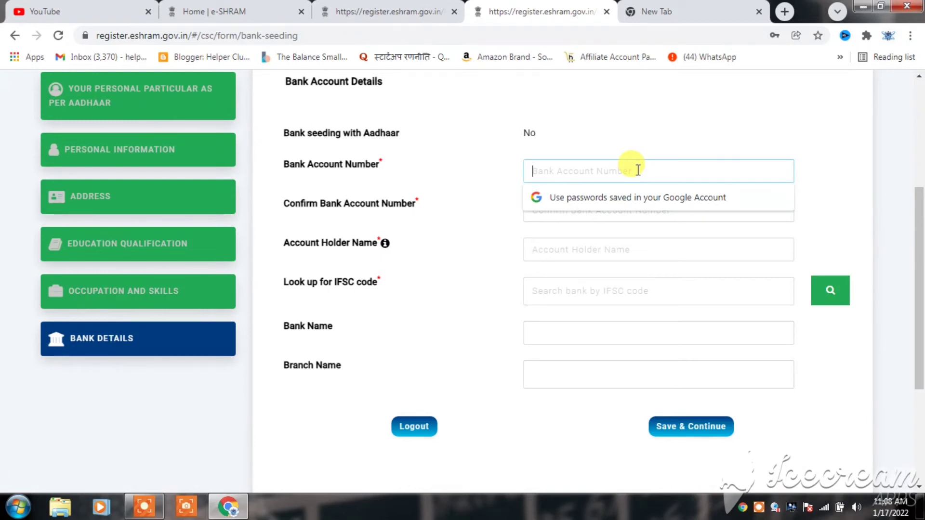
pyautogui.click(759, 506)
pyautogui.click(498, 490)
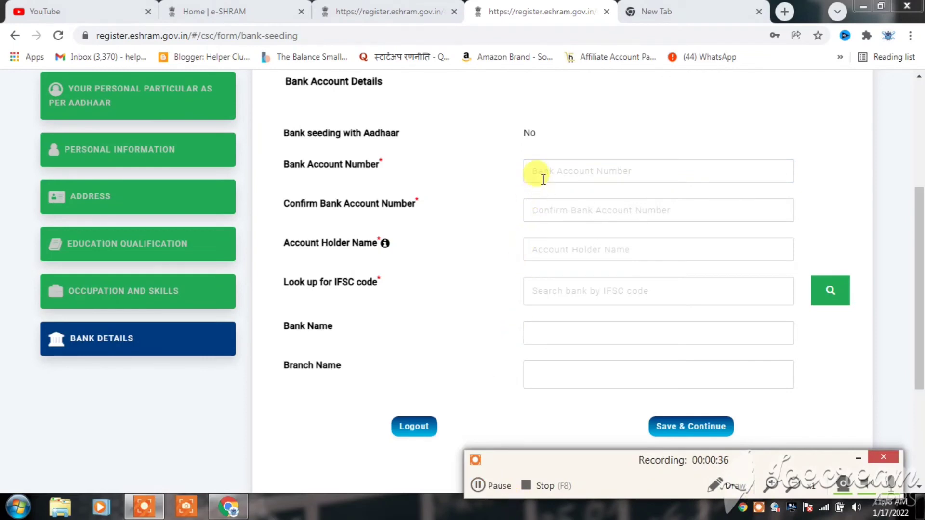
pyautogui.click(544, 175)
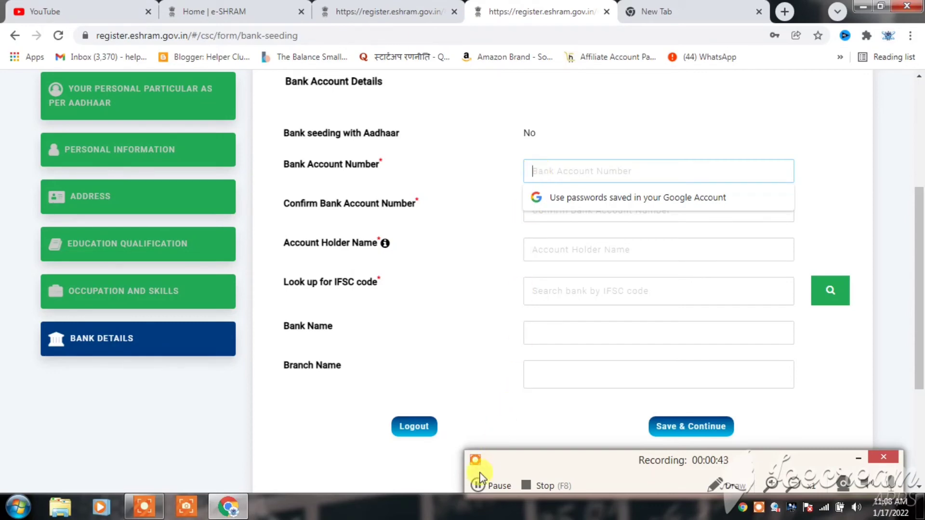
pyautogui.write('••')
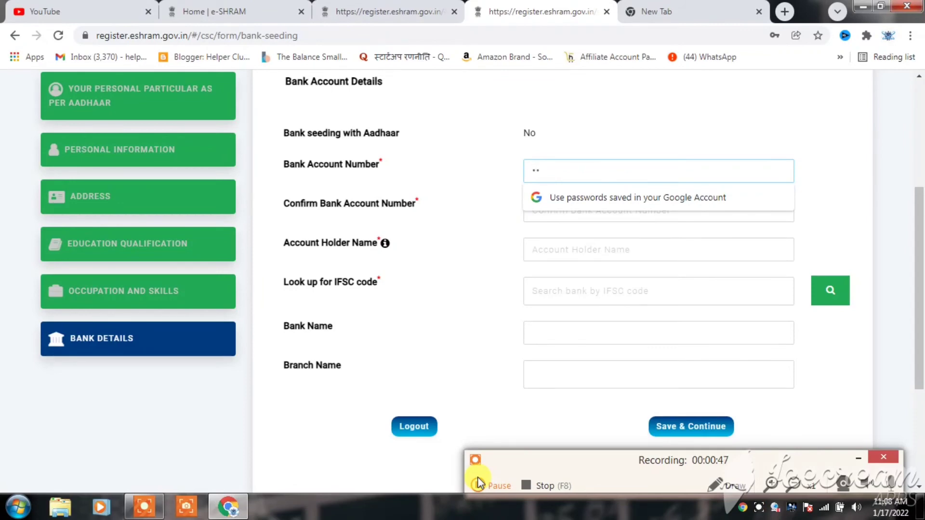
pyautogui.write('••••••')
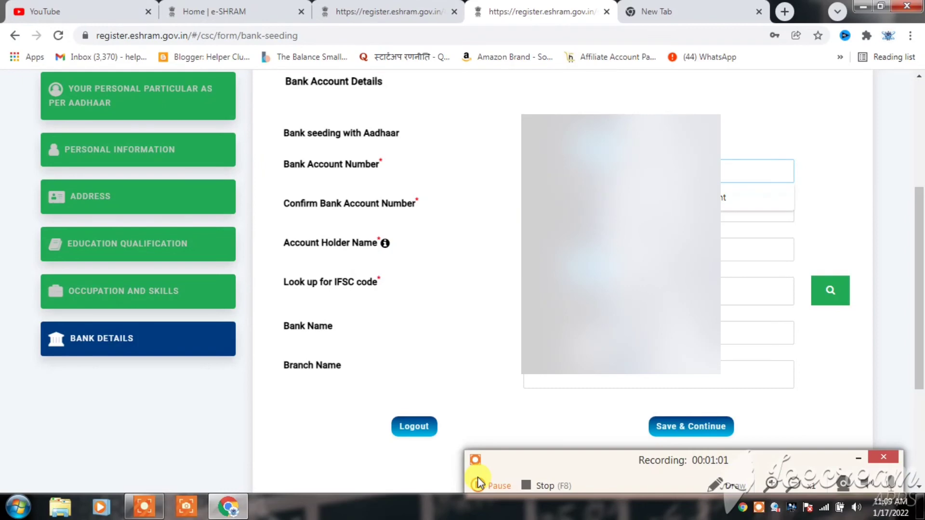
# - Enter the account holder name and IFSC code, then look up the branch from the IFSC
pyautogui.click(478, 483)
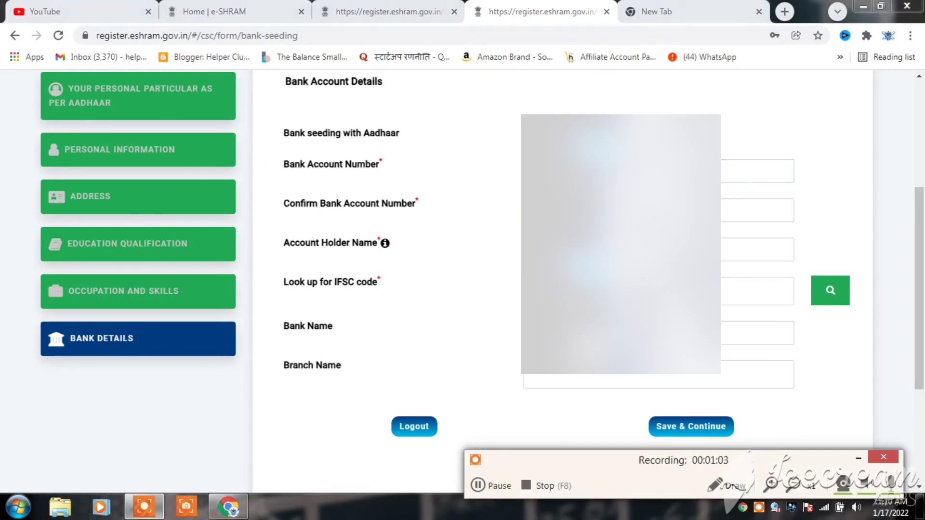
pyautogui.click(659, 249)
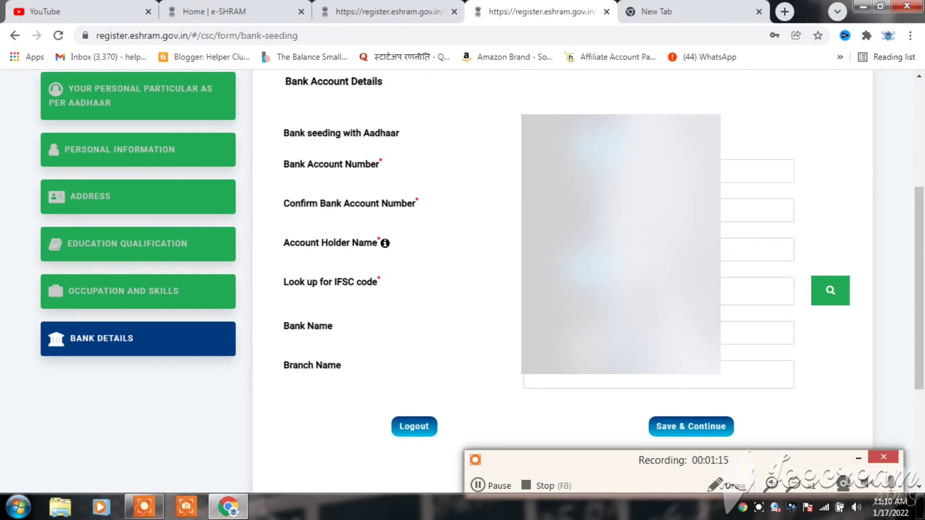
pyautogui.click(482, 484)
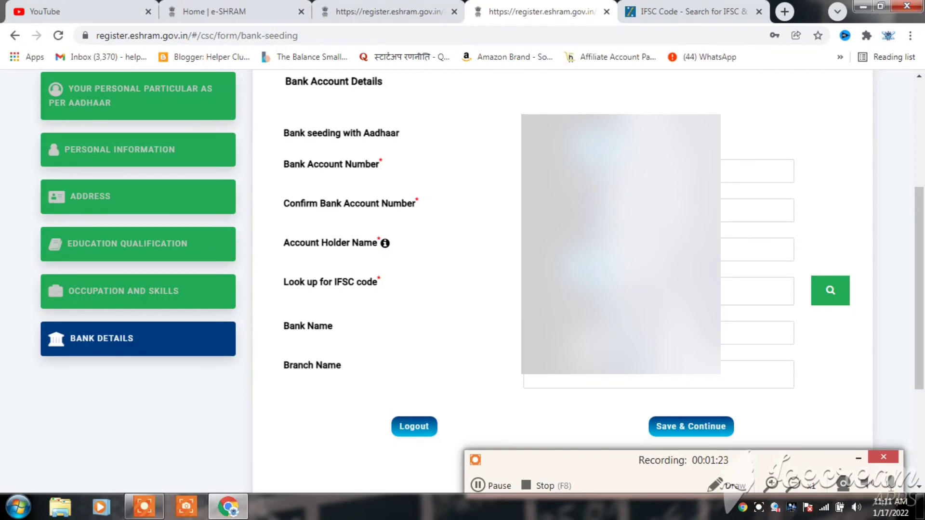
pyautogui.click(489, 485)
pyautogui.click(833, 299)
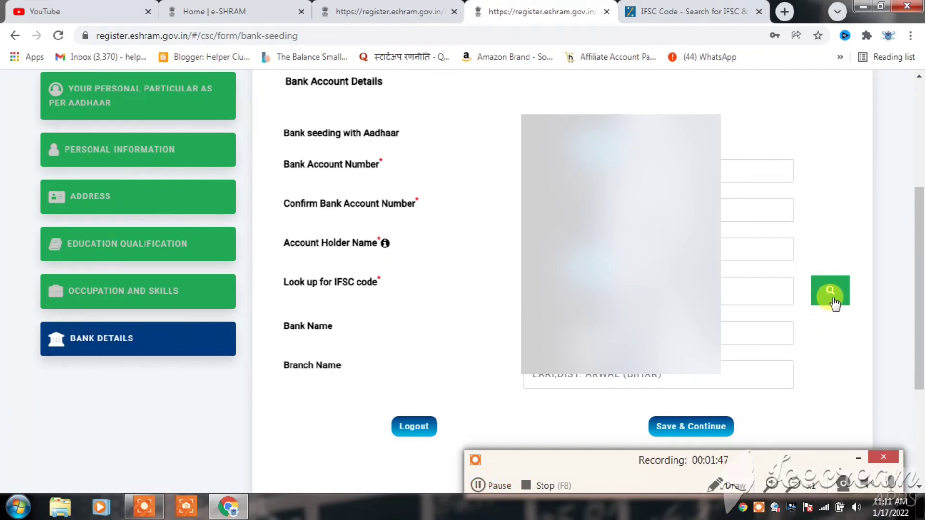
# - Save the bank details, tick the self-declaration undertaking on the preview, and submit the registration
pyautogui.click(666, 431)
pyautogui.scroll(-1, 921, 203)
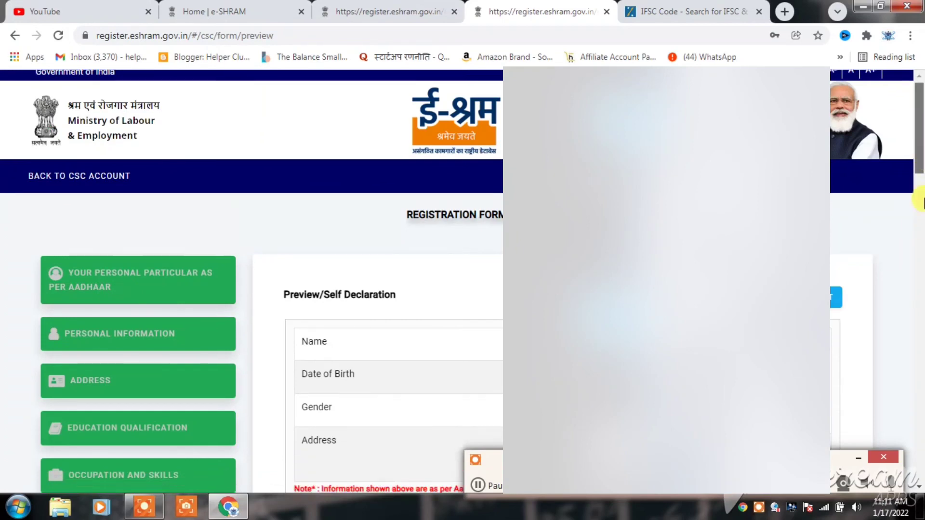
pyautogui.moveTo(923, 199); pyautogui.dragTo(922, 445)
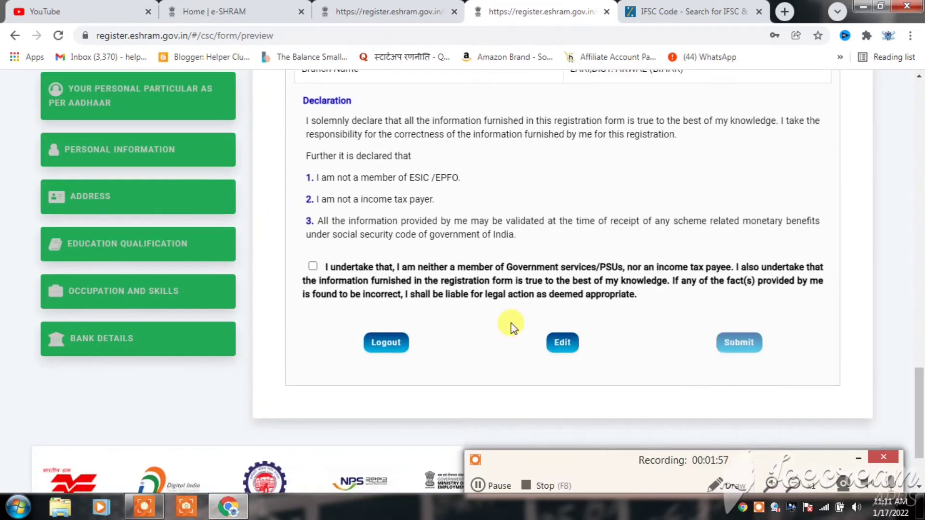
pyautogui.click(313, 266)
pyautogui.click(739, 342)
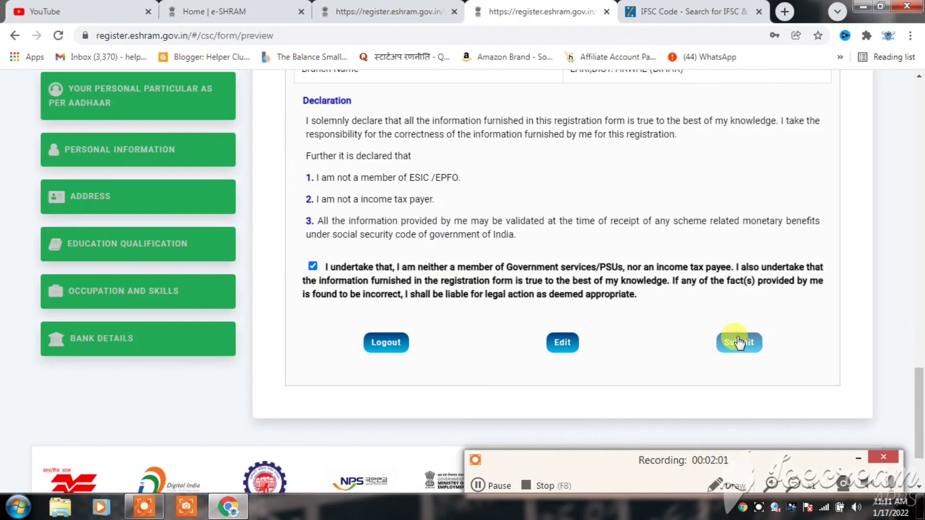
# - In the IFSC directory tab, load web.whatsapp.com in place of the BankBazaar page
pyautogui.click(719, 13)
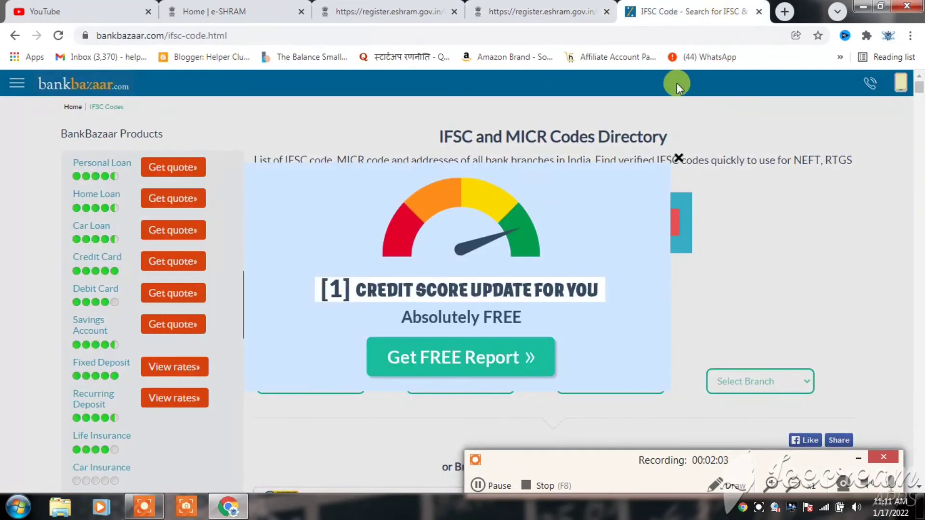
pyautogui.click(711, 31)
pyautogui.write('WE')
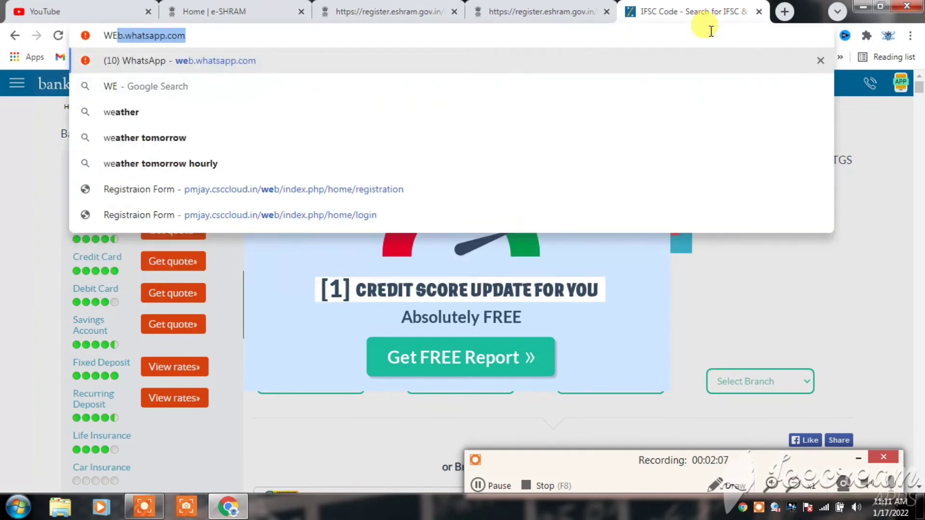
pyautogui.press('Return')
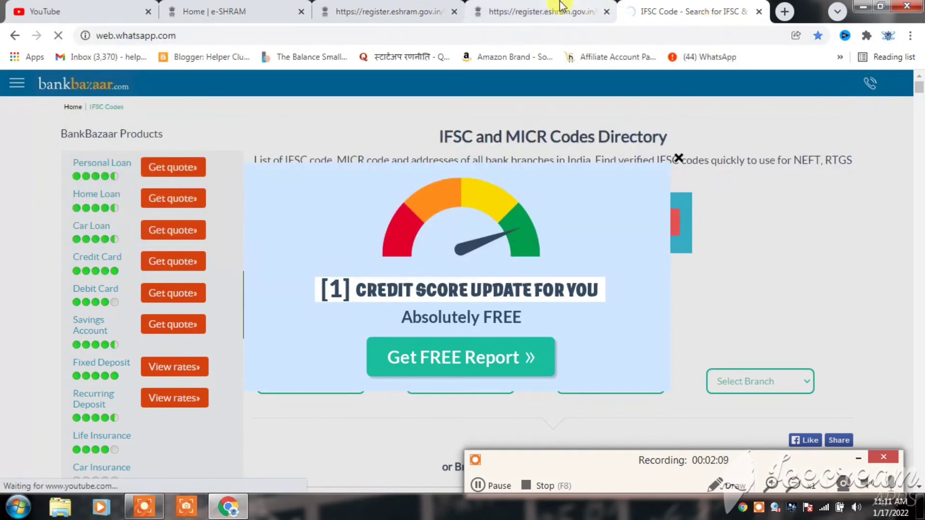
pyautogui.click(560, 5)
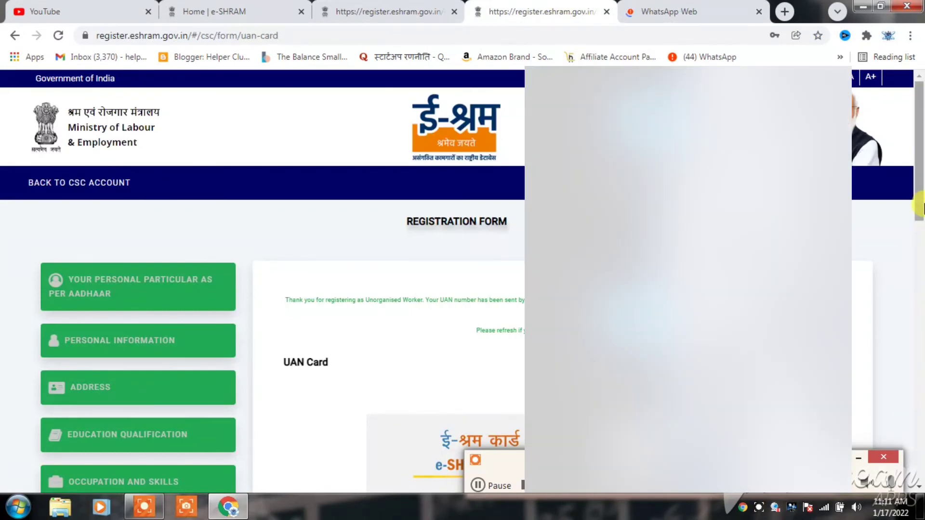
# - Scroll down the e-Shram registration page to view the worker's e-SHRAM UAN card
pyautogui.moveTo(921, 207); pyautogui.dragTo(920, 268)
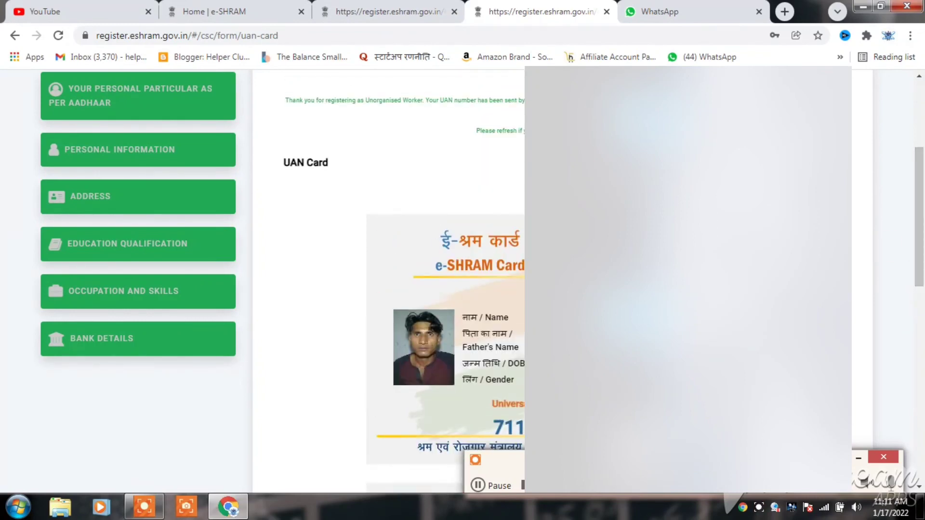